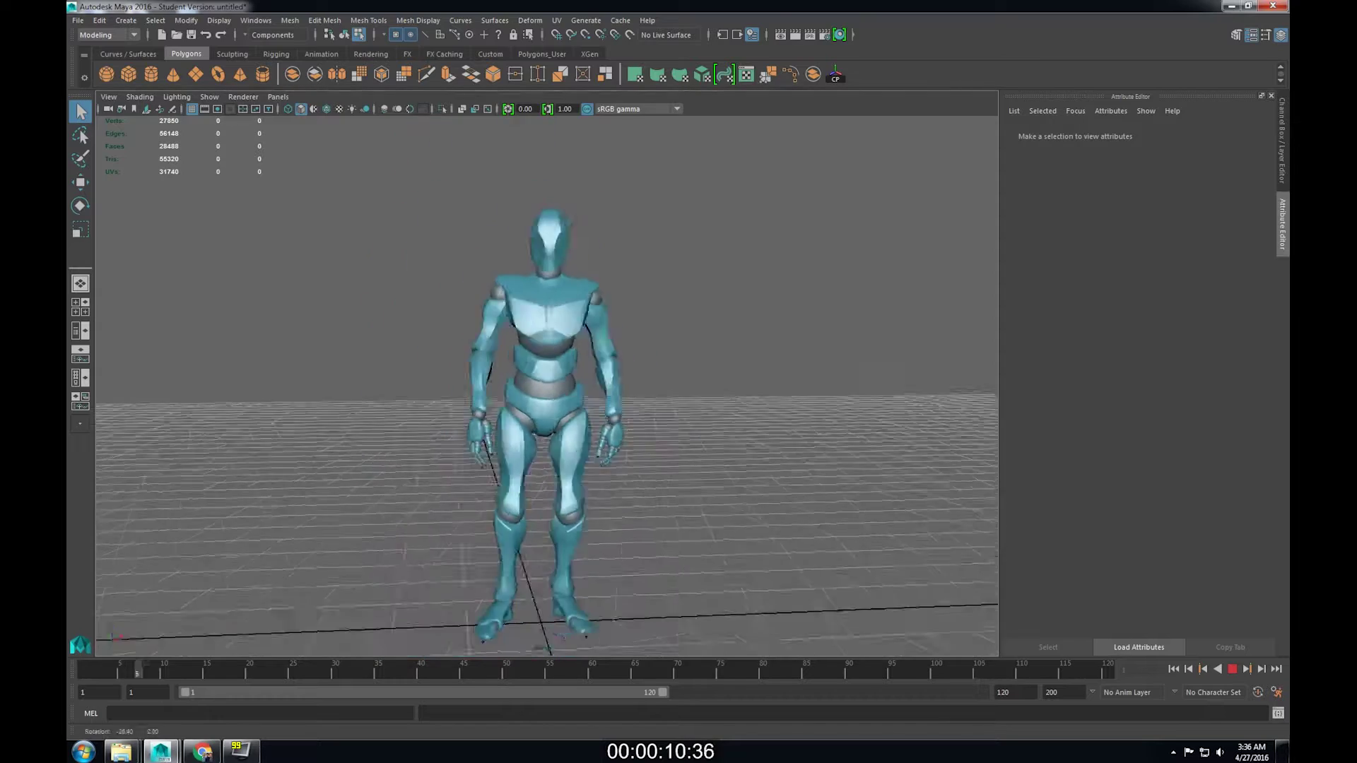
Import the animated hand skeletons from the Movies folder into the character scene.
mouse_move(121, 752)
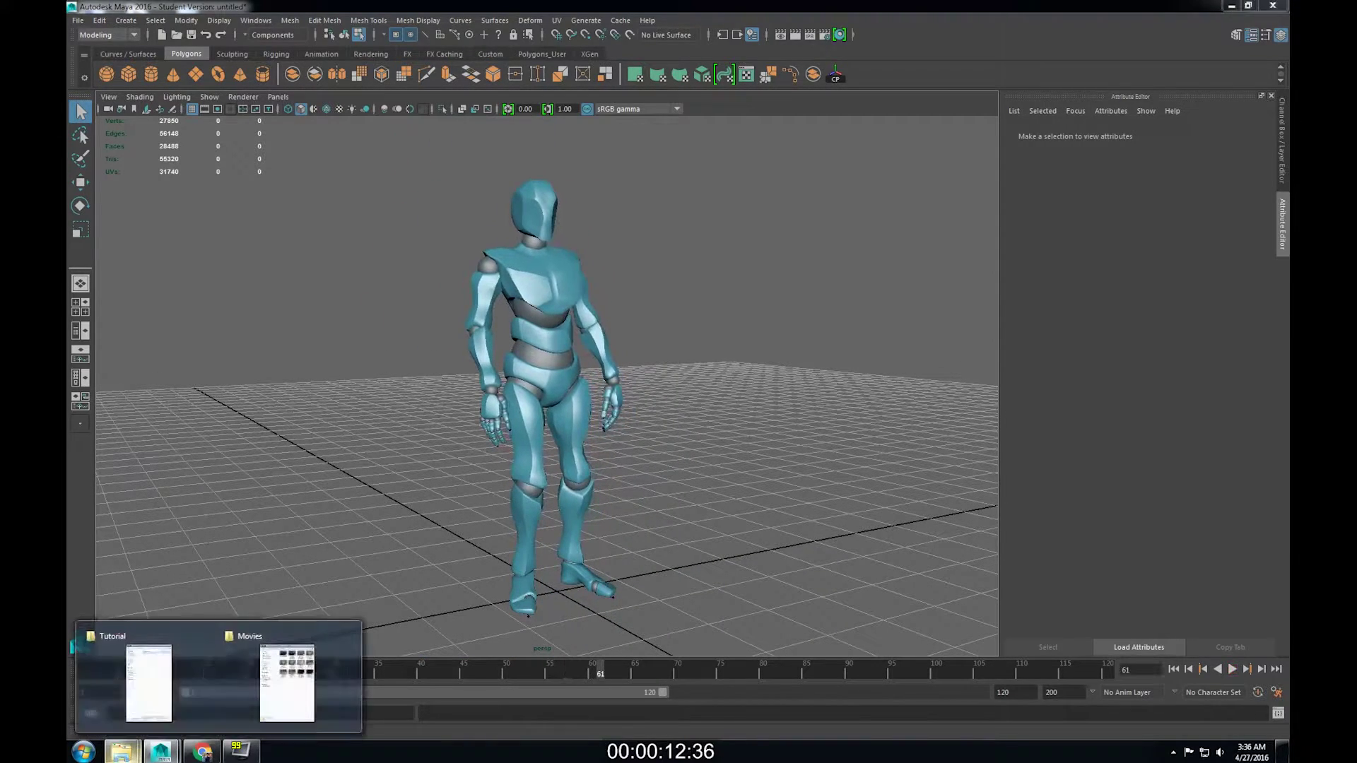
left_click(282, 678)
left_click_drag(1105, 101, 481, 353)
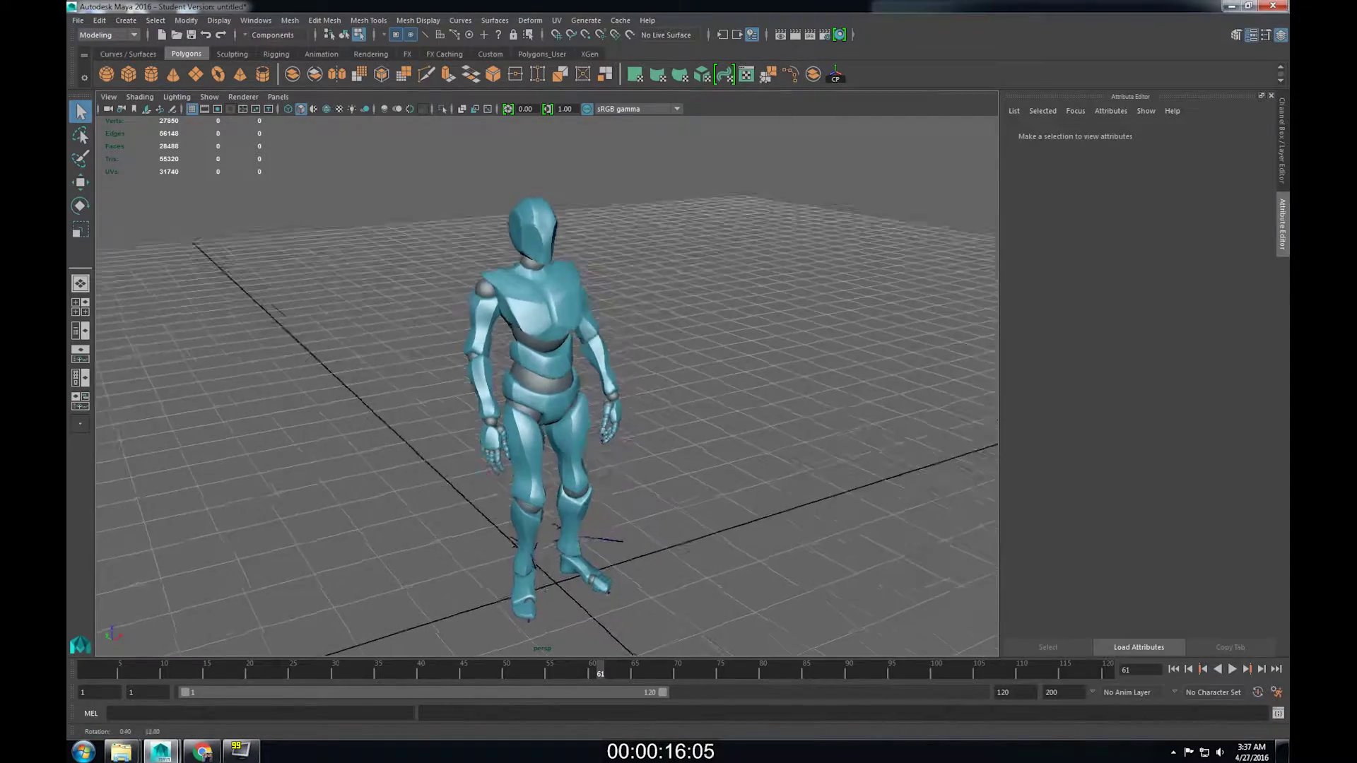
Select the imported hands' Reference locator, then raise and rotate it so the hand skeletons sit beside the character's hips.
middle_click_drag(547, 382, 537, 297, "alt")
scroll(547, 386, "up", 8)
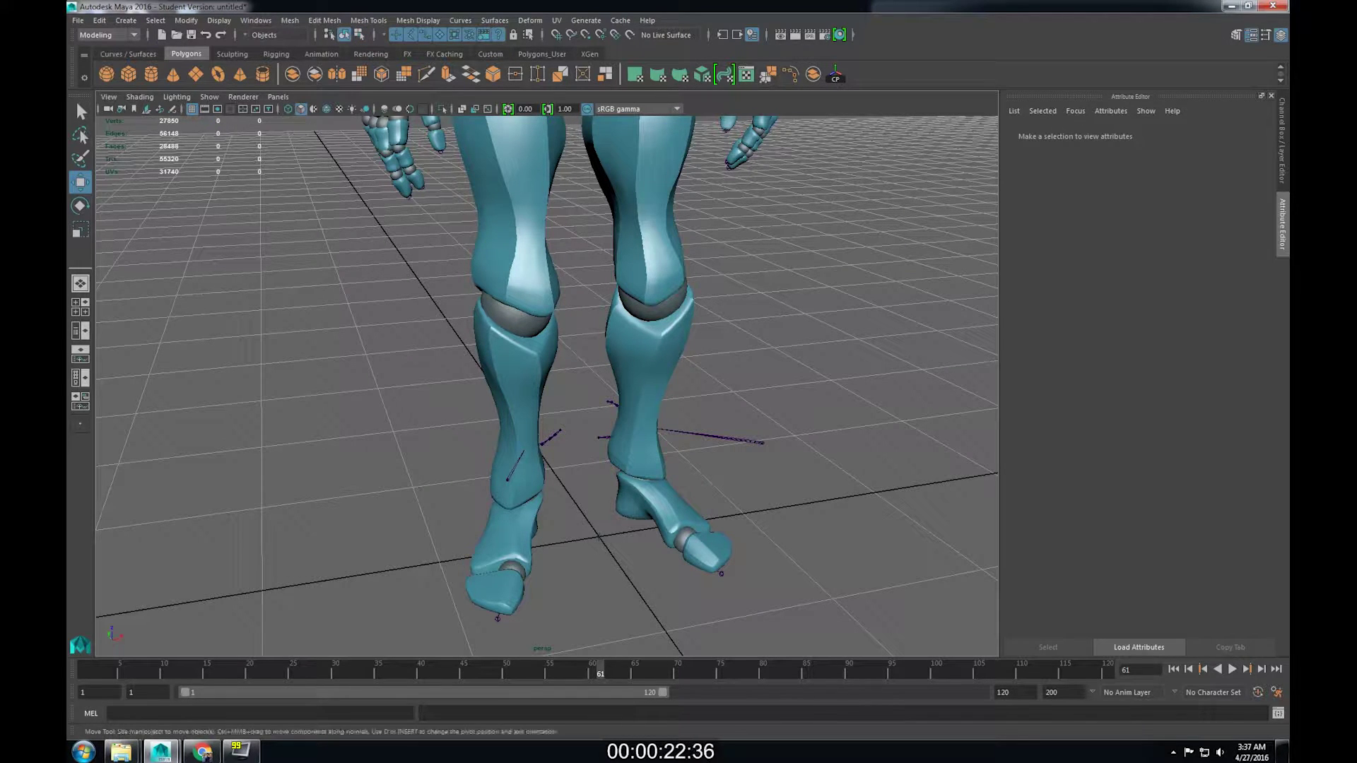
left_click(597, 488)
left_click_drag(636, 354, 565, 353, "alt")
left_click_drag(689, 568, 636, 424, "alt")
key("e")
middle_click_drag(636, 424, 608, 424, "alt")
left_click_drag(608, 424, 396, 382, "alt")
key("e")
key("w")
right_click_drag(396, 382, 452, 382, "alt")
left_click_drag(452, 382, 509, 382, "alt")
right_click_drag(452, 382, 395, 382, "alt")
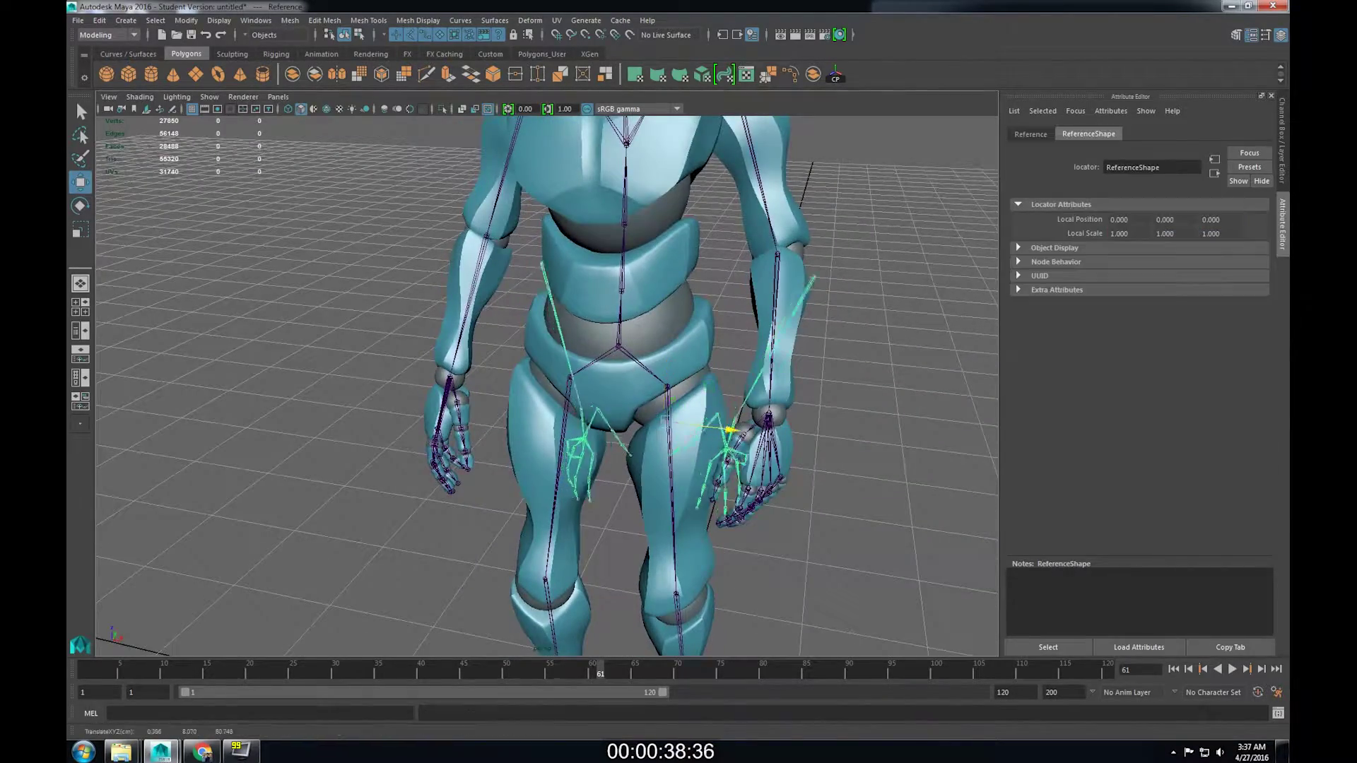
Play back the animation to check the hand motion and shift the Reference locator along its X axis.
left_click_drag(396, 382, 608, 386, "alt")
key("alt+v")
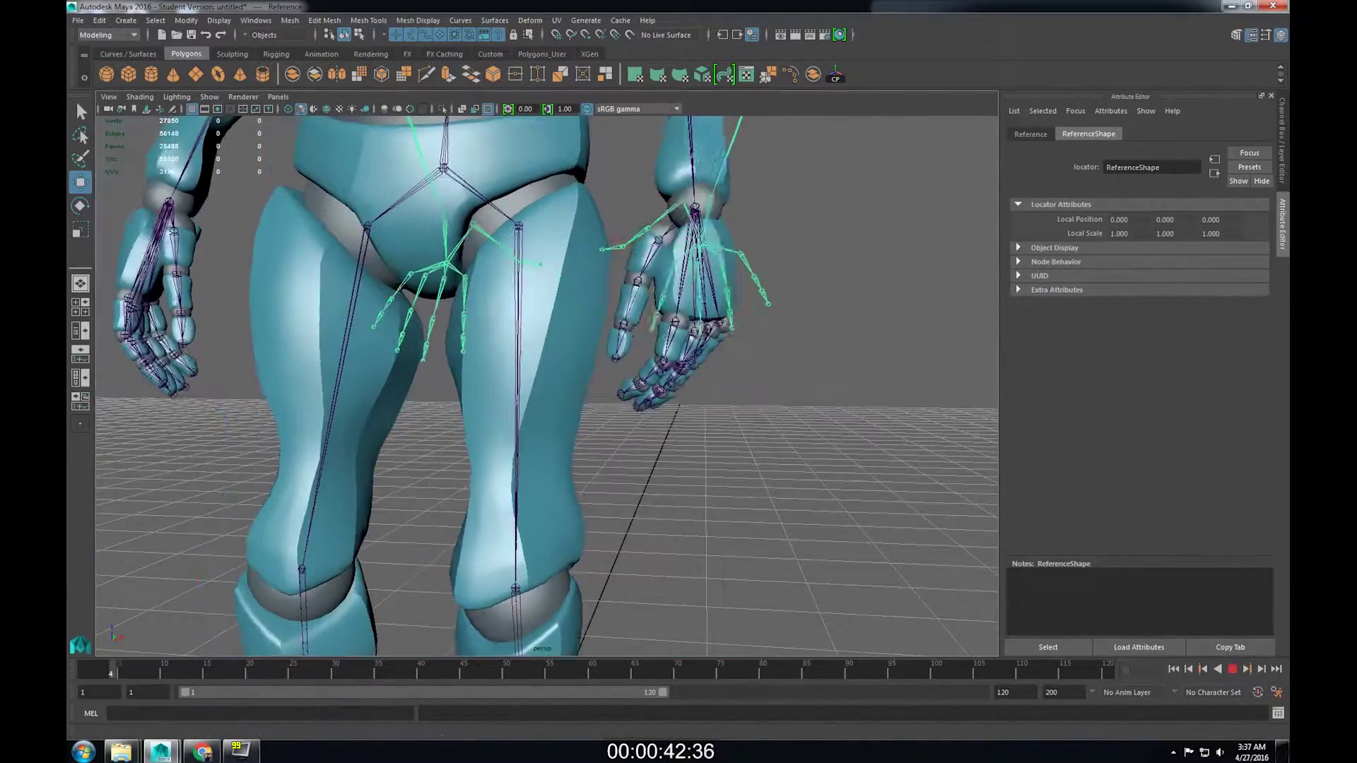
left_click_drag(607, 385, 791, 385, "alt")
key("alt+v")
left_click_drag(552, 408, 542, 410)
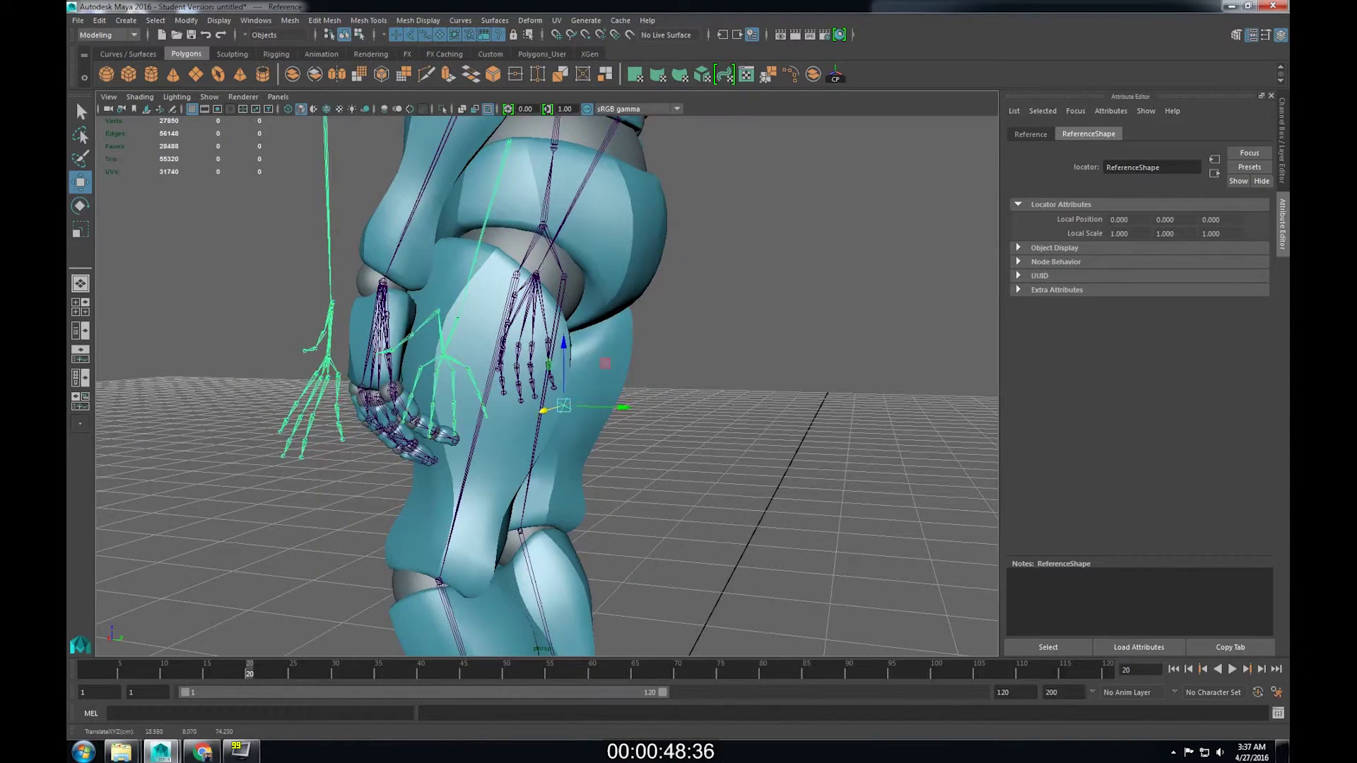
Hide all geometry so that only the skeletons are displayed.
left_click(290, 19)
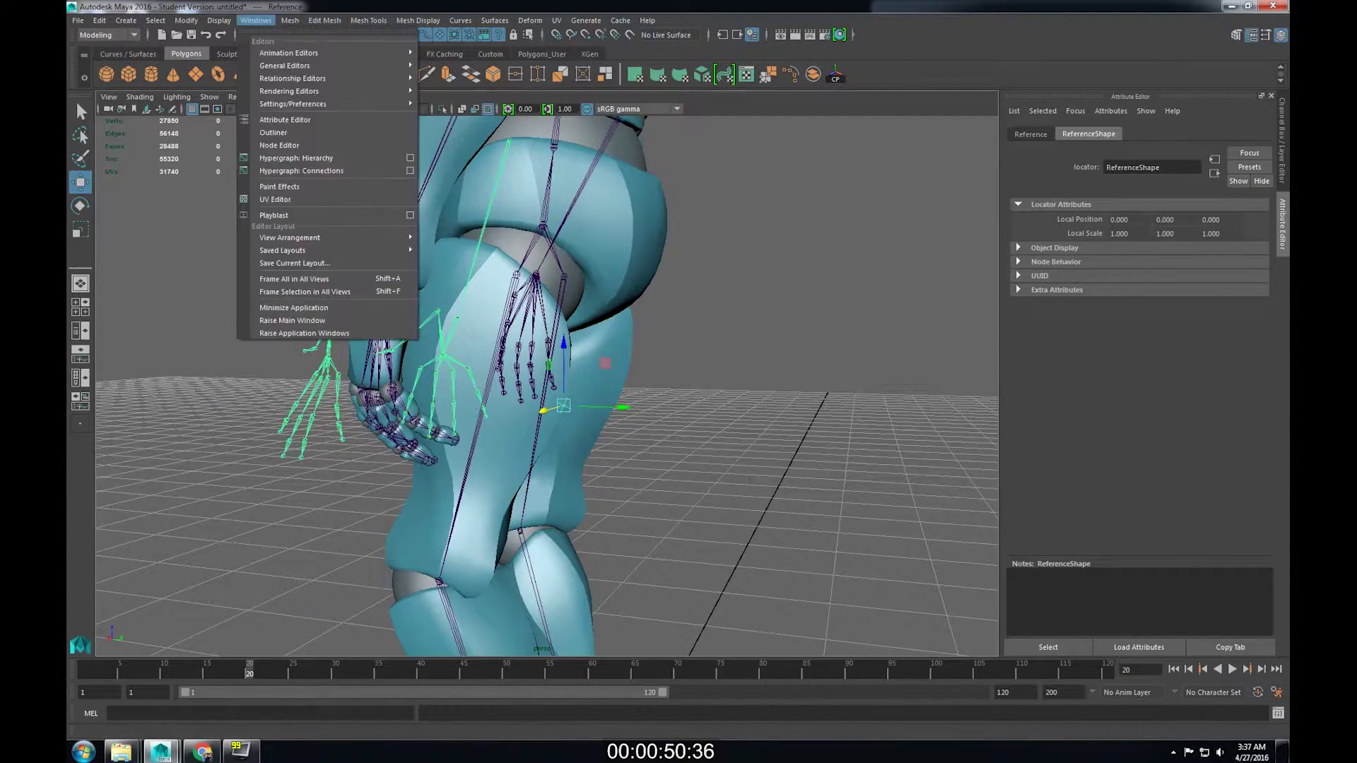
mouse_move(234, 101)
mouse_move(424, 165)
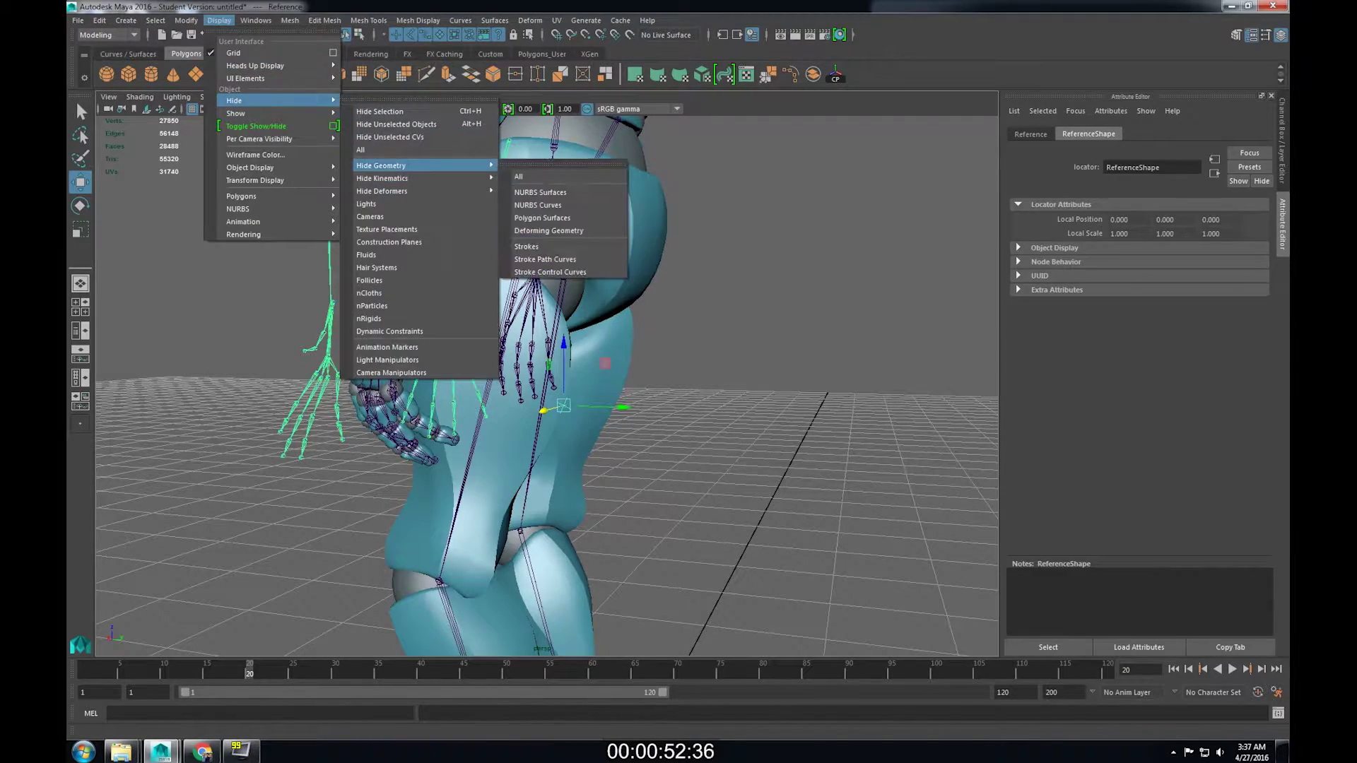
left_click(551, 175)
left_click_drag(565, 382, 608, 385, "alt")
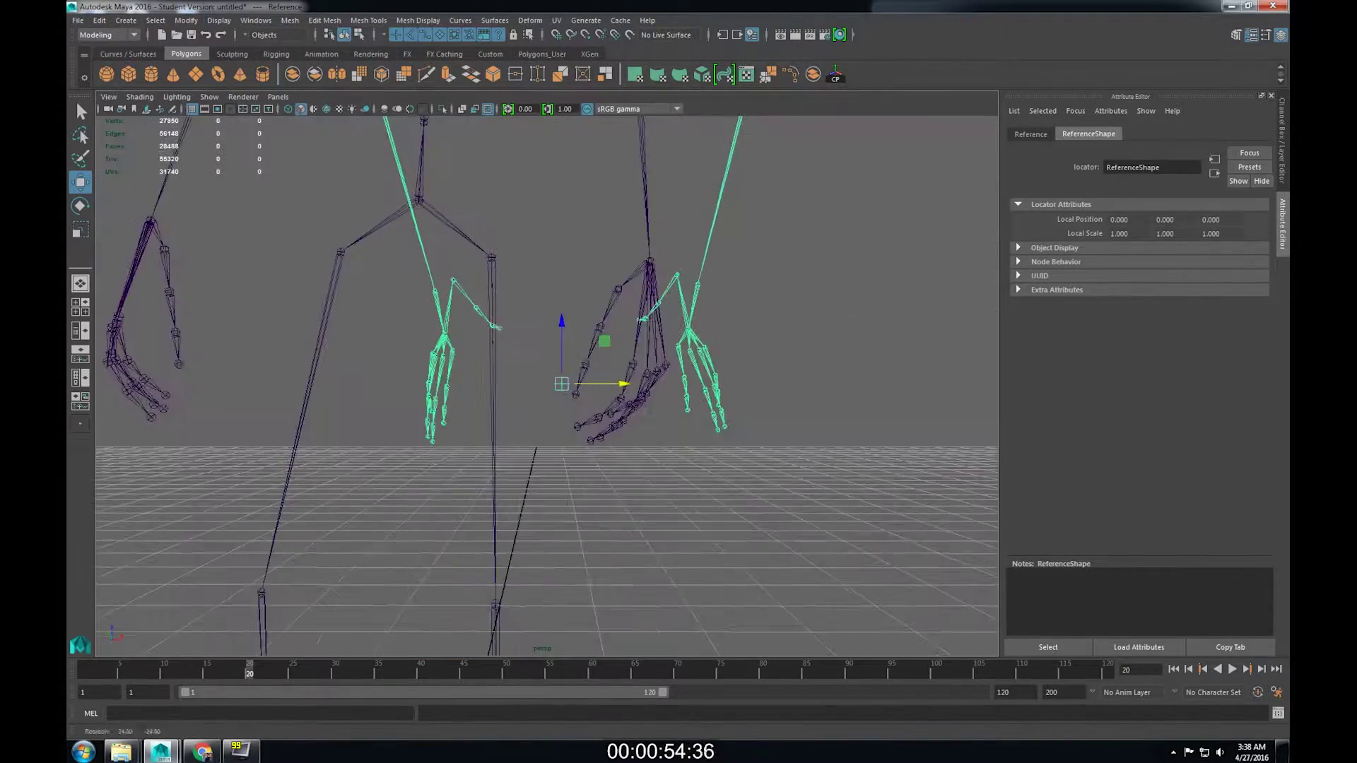
Check the hand joints in component mode, then rotate the Reference locator to turn the imported hands around the vertical axis.
key("F8")
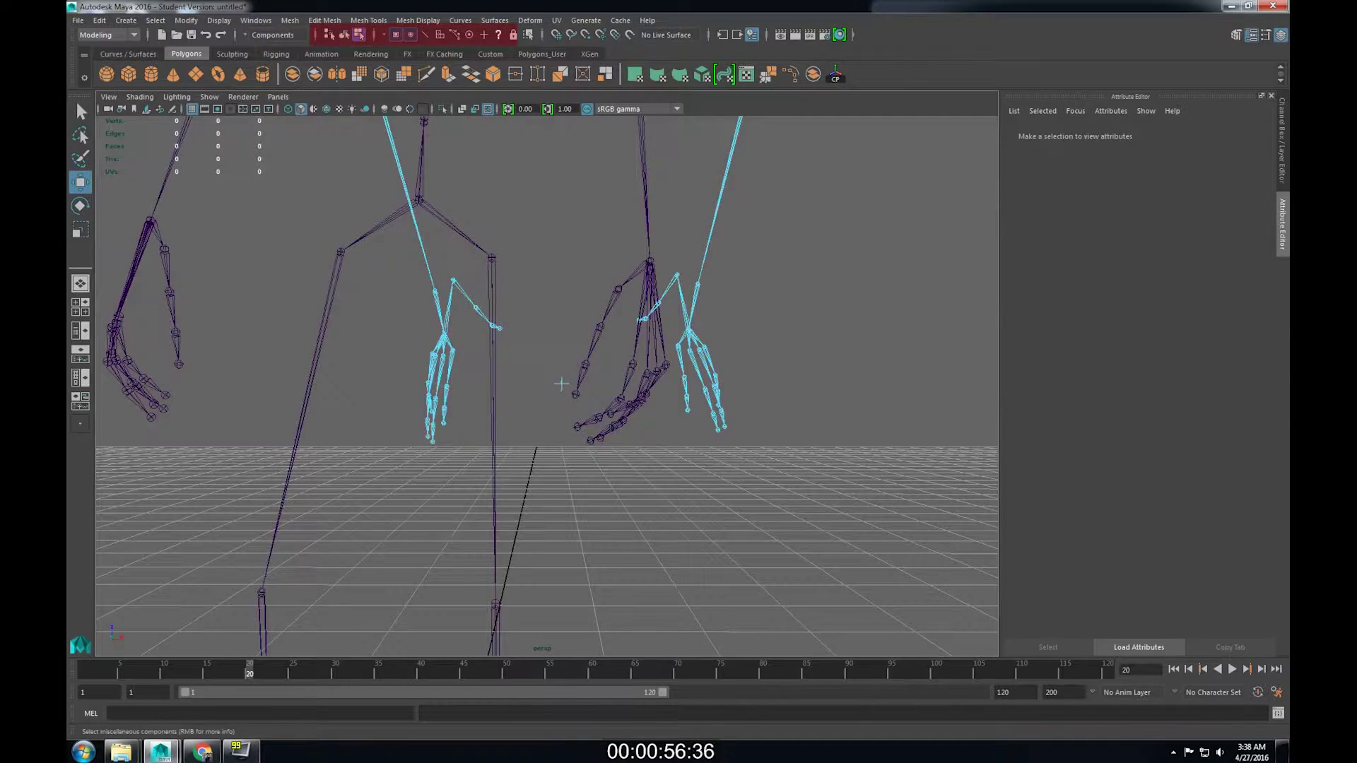
key("F8")
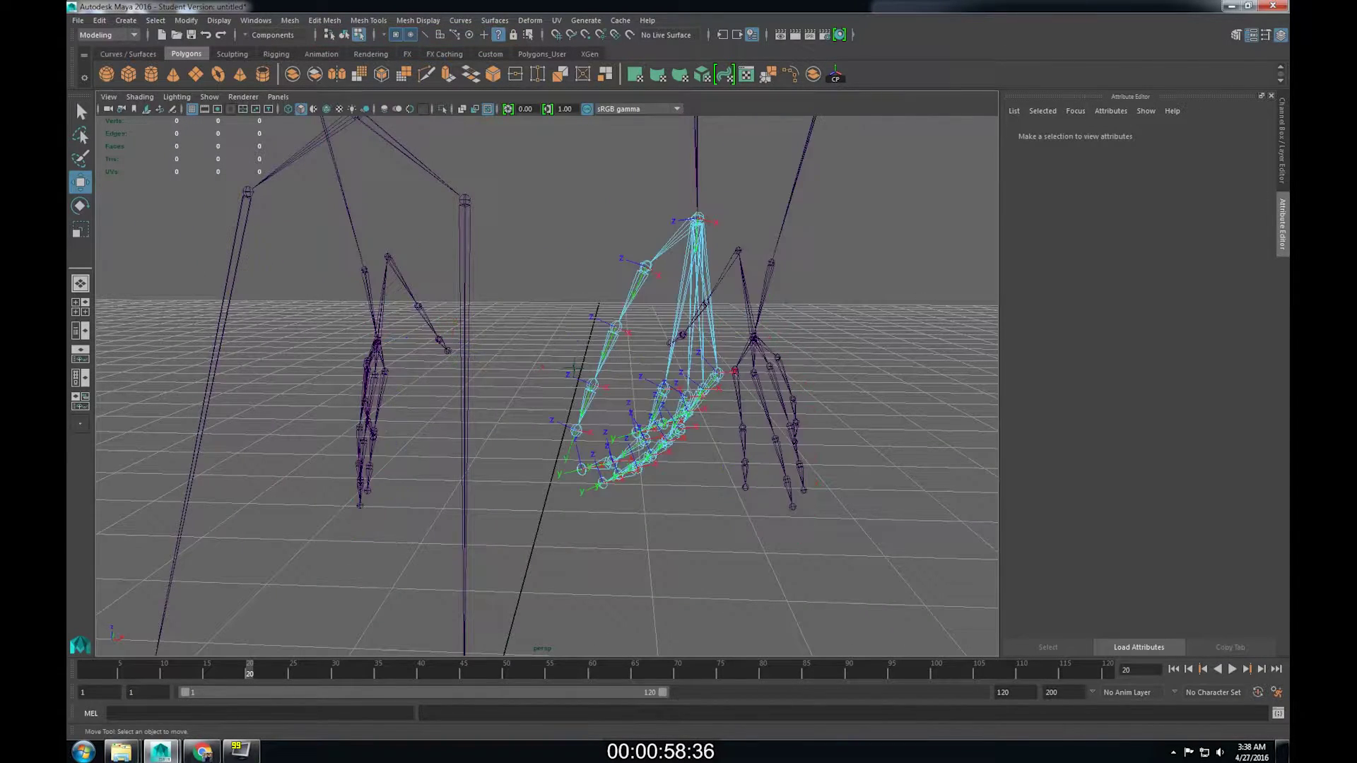
left_click_drag(548, 368, 527, 459, "alt")
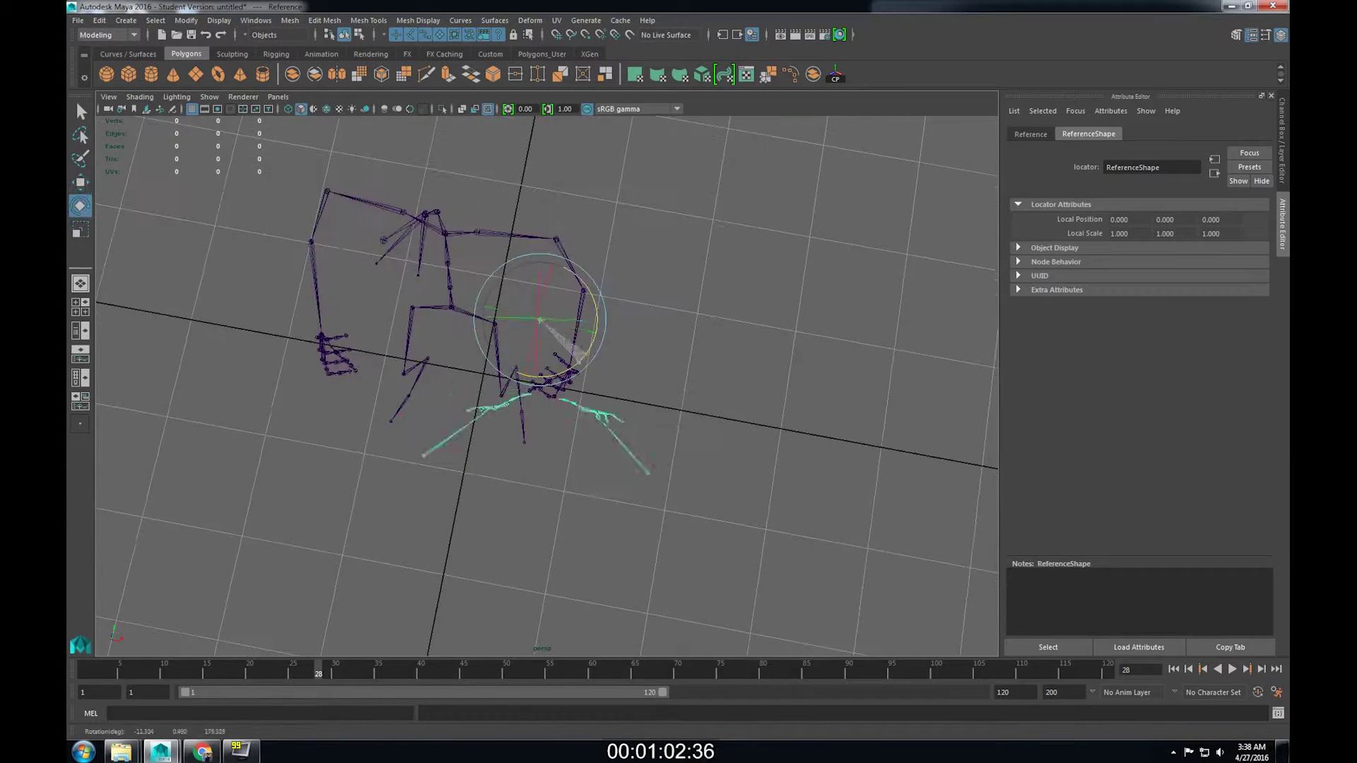
left_click_drag(577, 362, 578, 365)
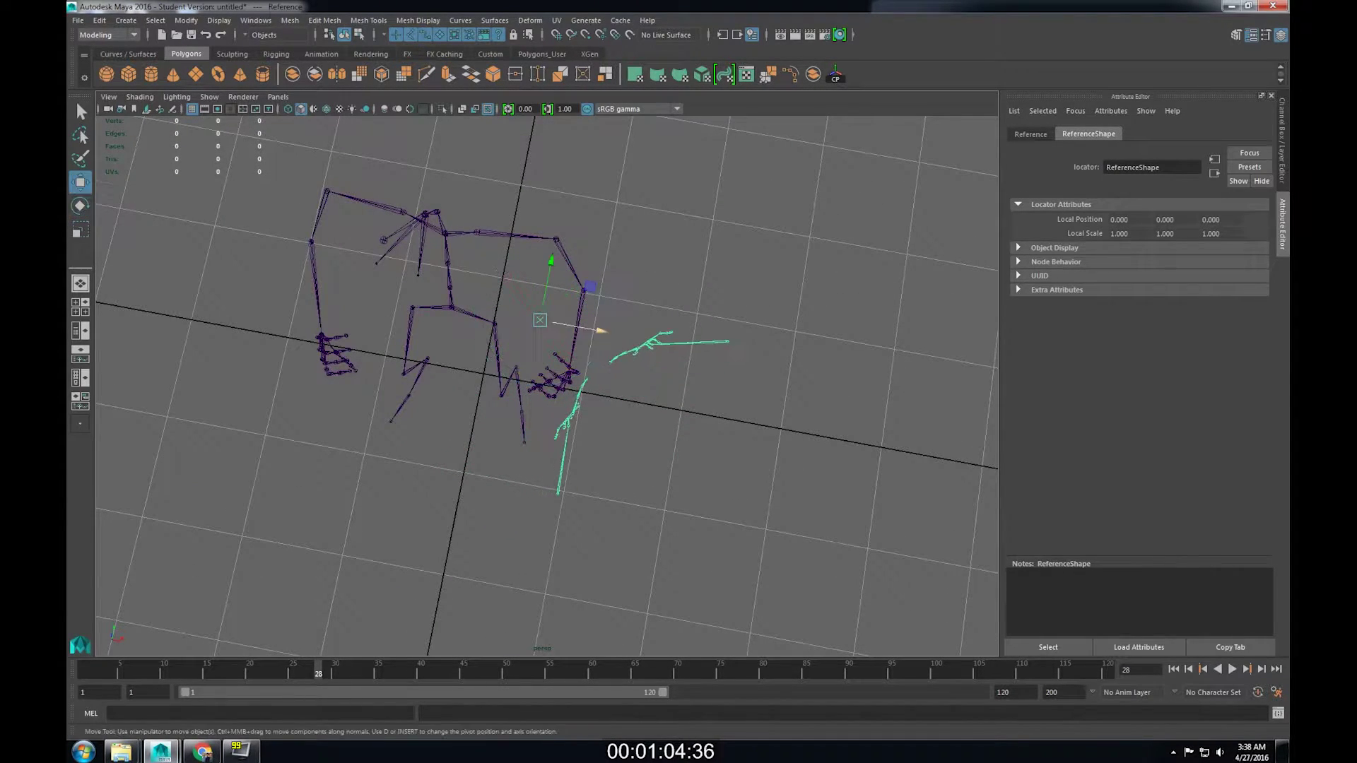
left_click_drag(527, 460, 498, 353, "alt")
Examine the local rotation axes of the imported hand joints and compare them with the character's hand joints.
key("F8")
left_click_drag(434, 401, 287, 521, "alt")
scroll(395, 424, "up", 5)
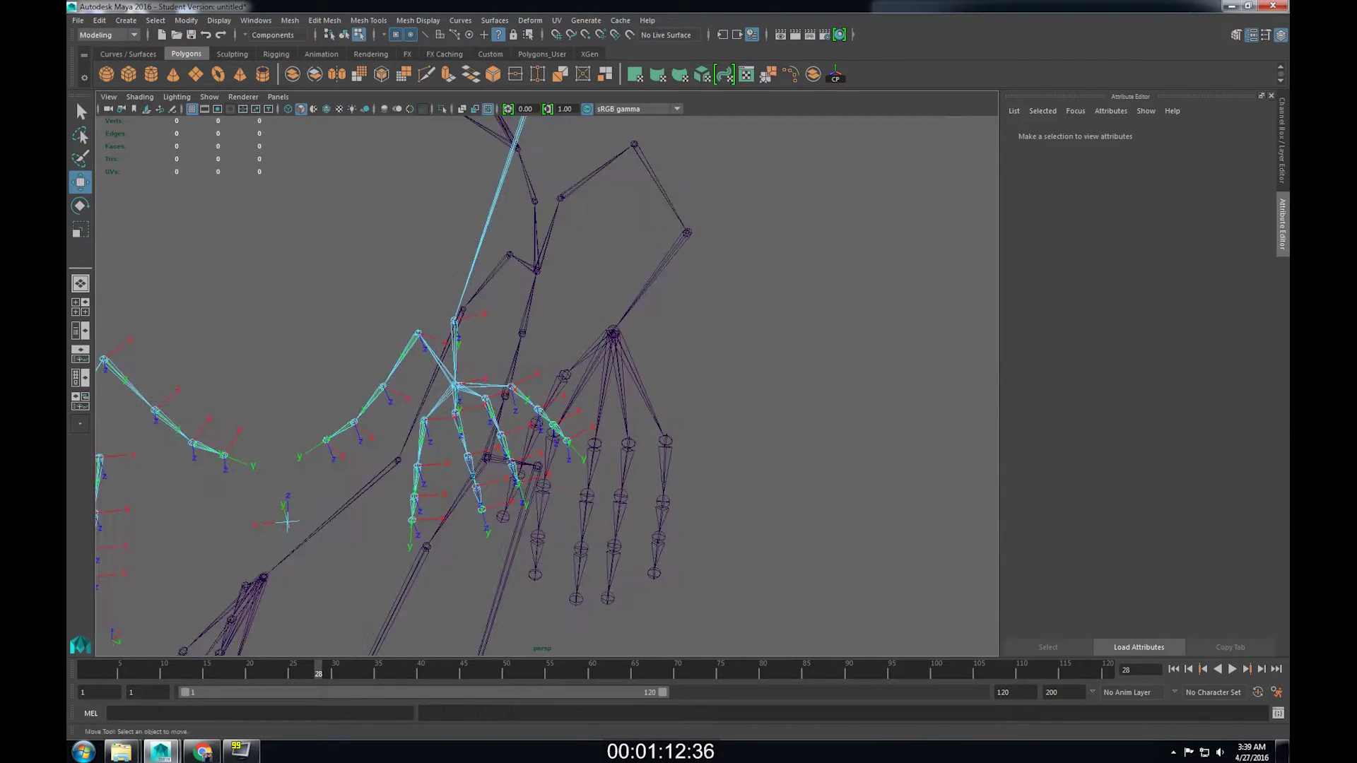
left_click(613, 331)
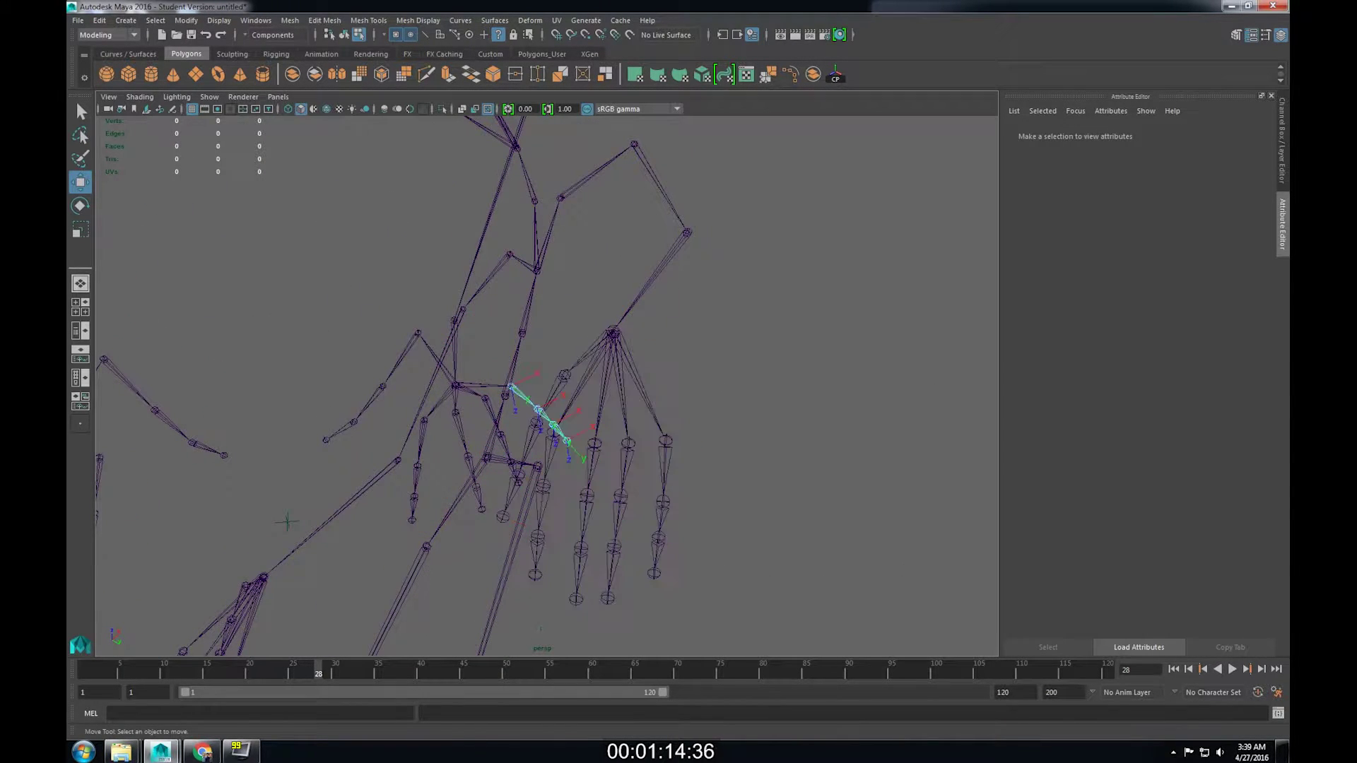
left_click_drag(287, 522, 478, 396, "alt")
left_click(664, 371)
left_click_drag(664, 371, 927, 428, "alt")
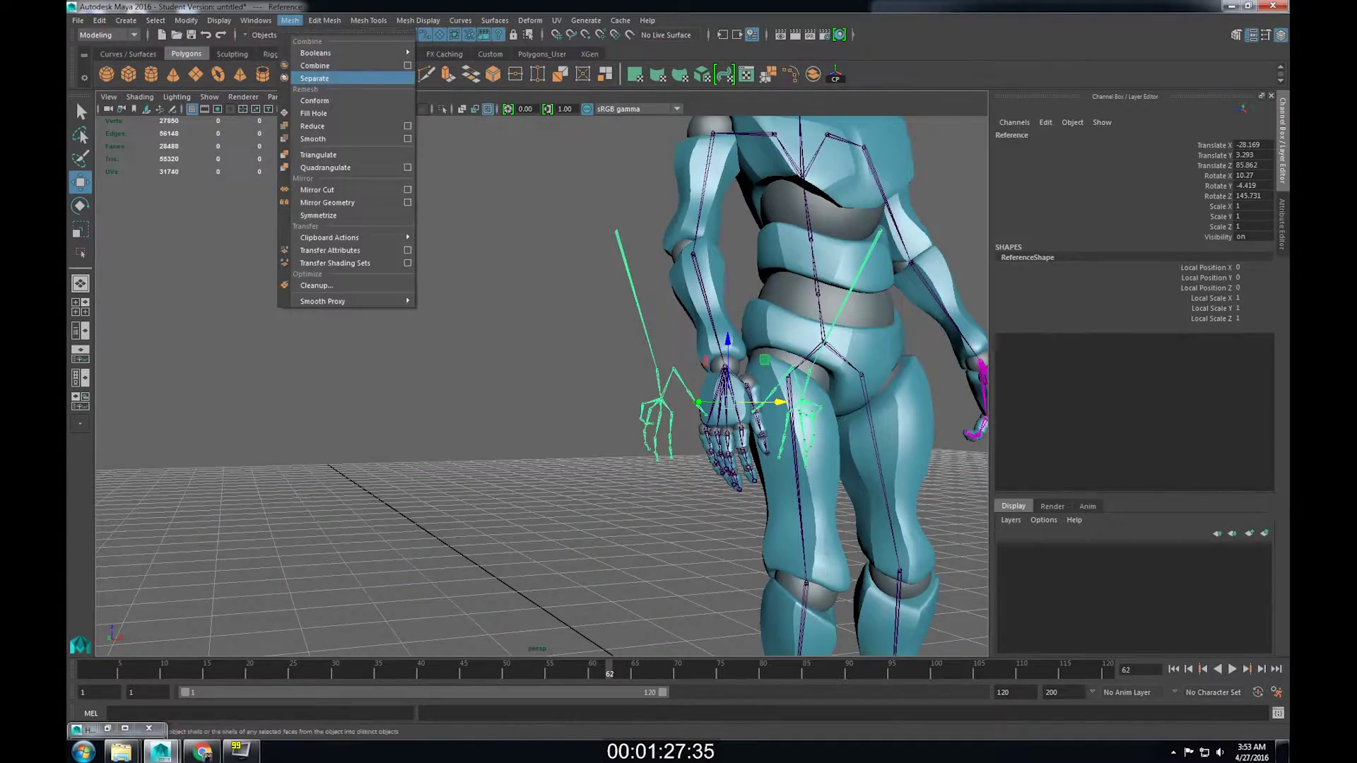
Open the Connection Editor and load RightHand as the source and mixamorig:RightHand as the target.
mouse_move(256, 20)
mouse_move(297, 65)
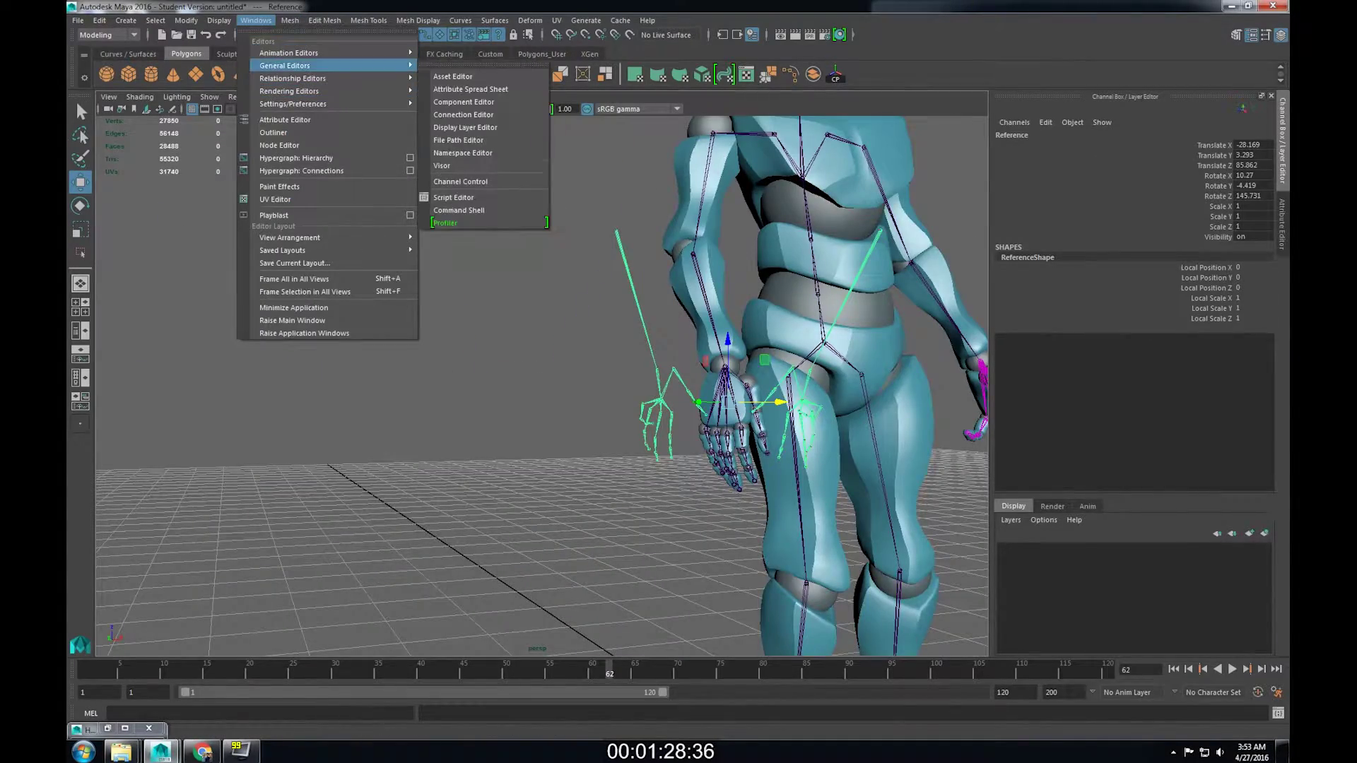
left_click(464, 114)
left_click_drag(495, 353, 537, 353, "alt")
left_click(506, 305)
left_click(1047, 301)
left_click(646, 292)
left_click(1210, 301)
Connect the rotate attribute of RightHand to the rotate attribute of mixamorig:RightHand.
scroll(1046, 495, "down", 8)
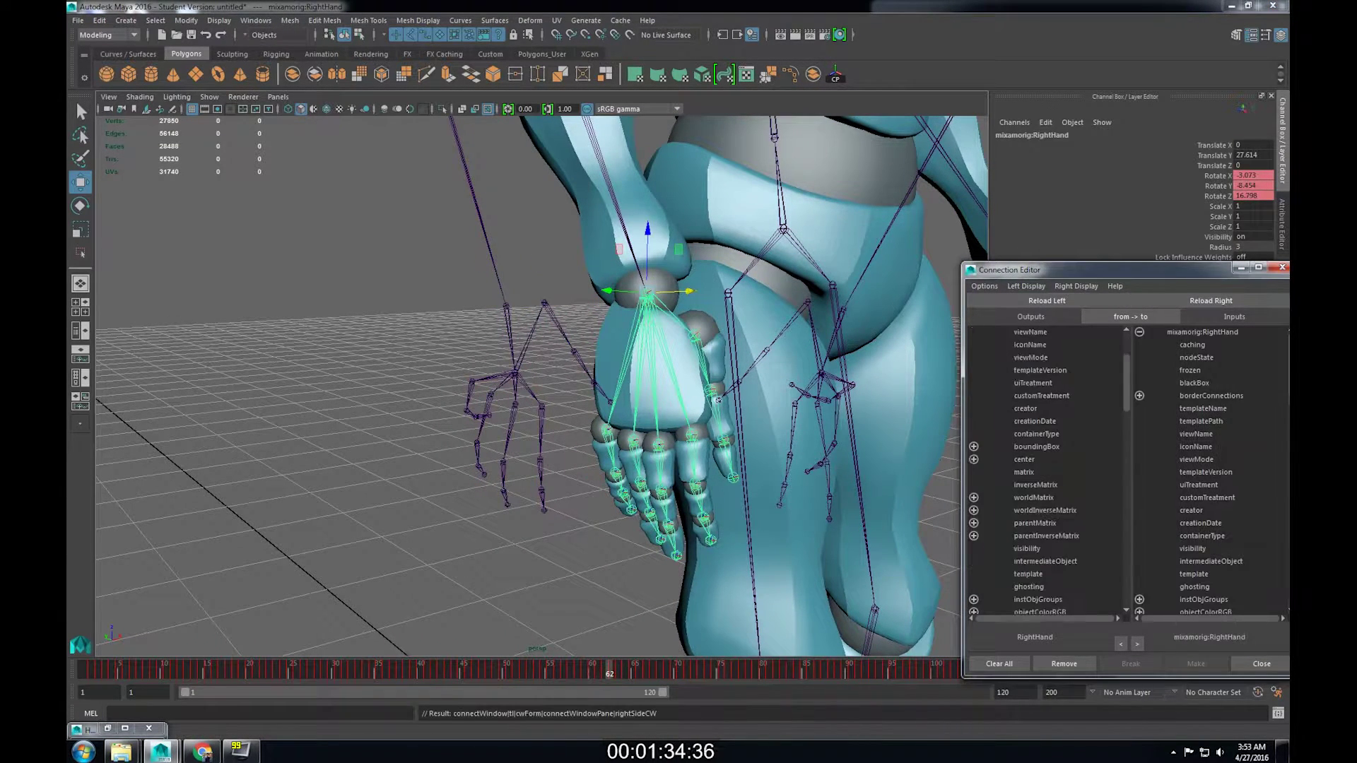
scroll(1046, 470, "down", 5)
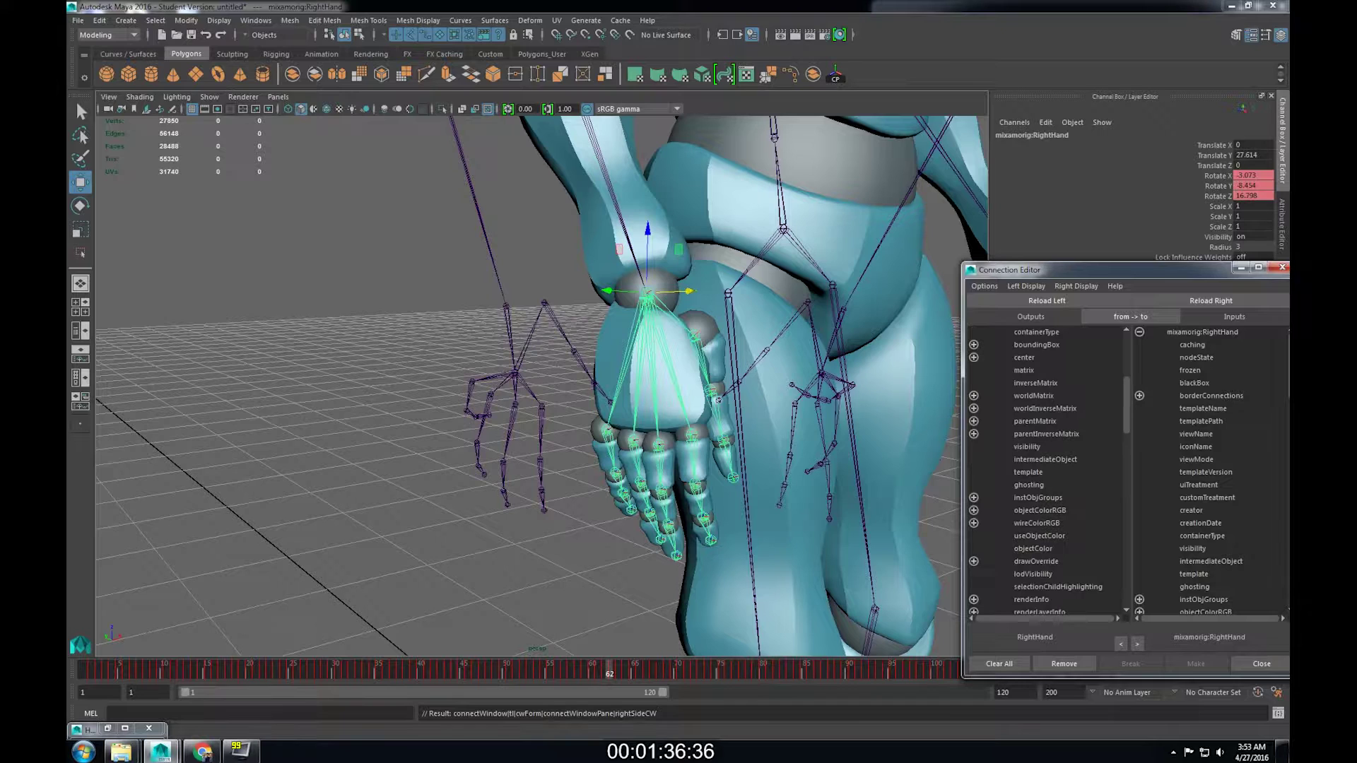
scroll(1211, 470, "down", 10)
left_click(1189, 497)
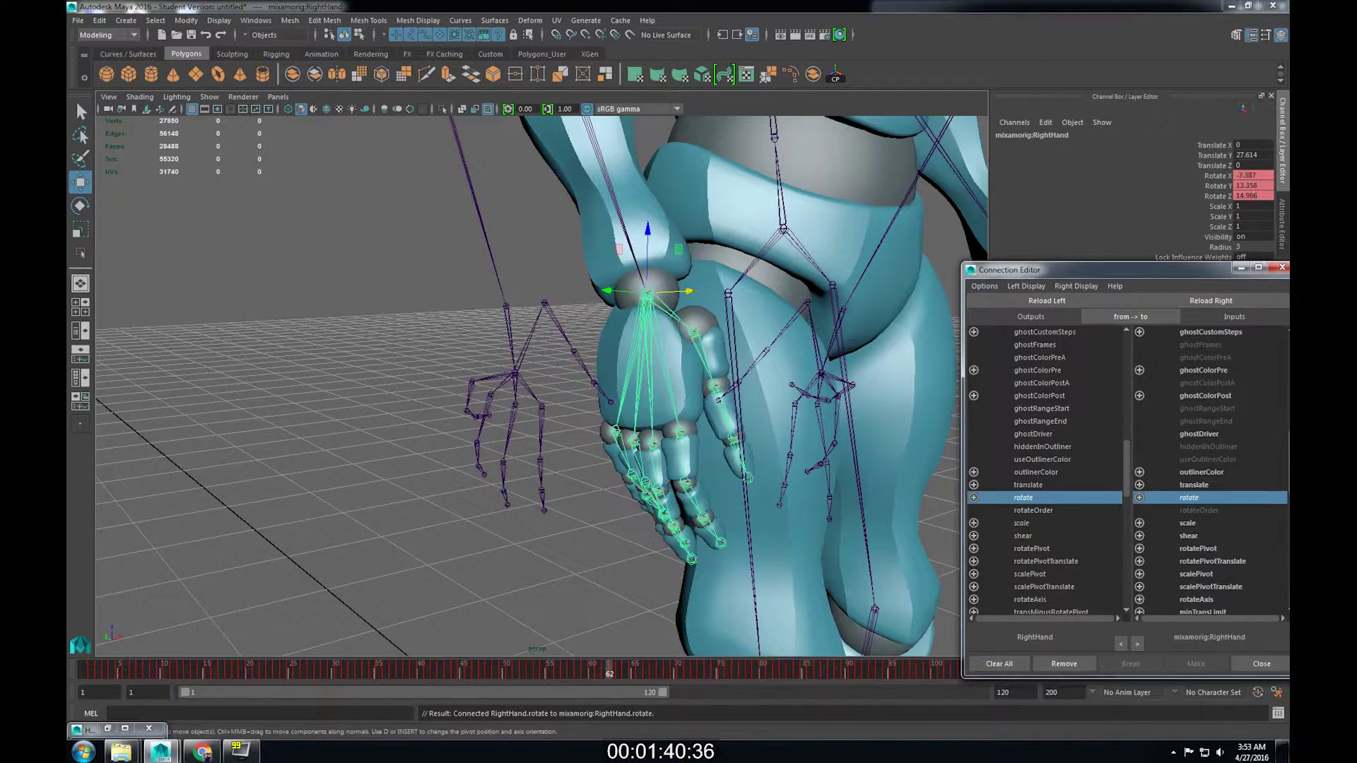
Load RightHandThumb3 and mixamorig:RightHandThumb3 as source and target and connect their rotate attributes.
left_click_drag(636, 424, 594, 414, "alt")
left_click(546, 363)
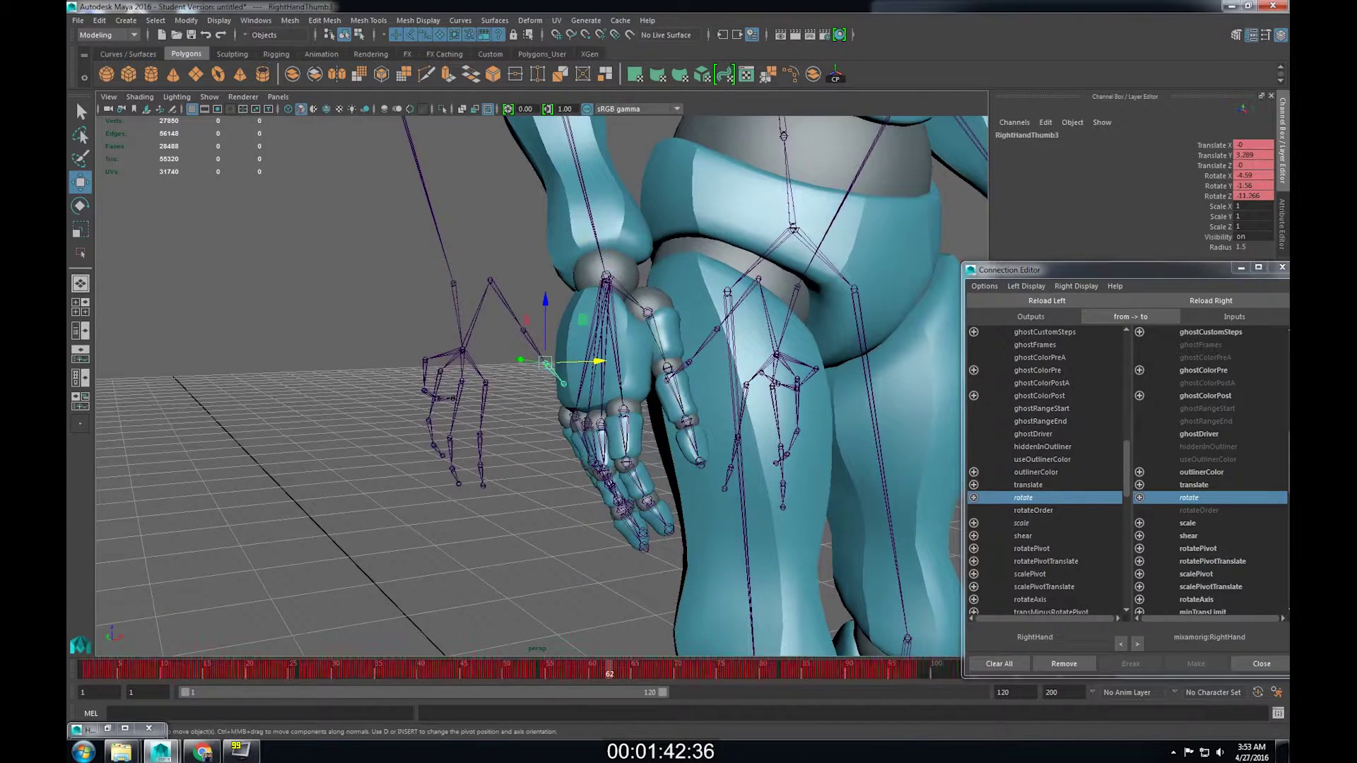
left_click(1047, 300)
left_click(686, 421)
left_click(1210, 301)
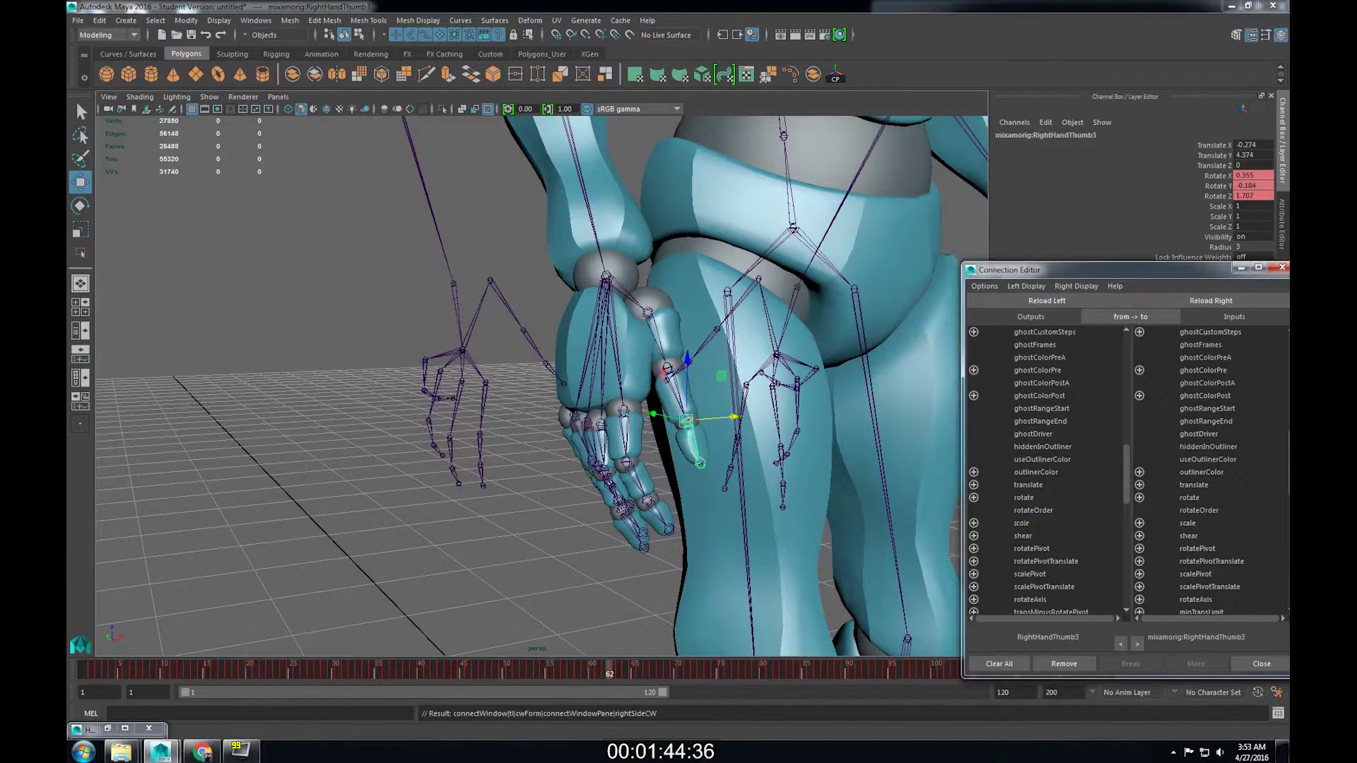
left_click(1024, 497)
left_click(1190, 498)
Load RightHandThumb2 and mixamorig:RightHandThumb2 as source and target and connect their rotate attributes.
left_click(523, 330)
left_click(1046, 300)
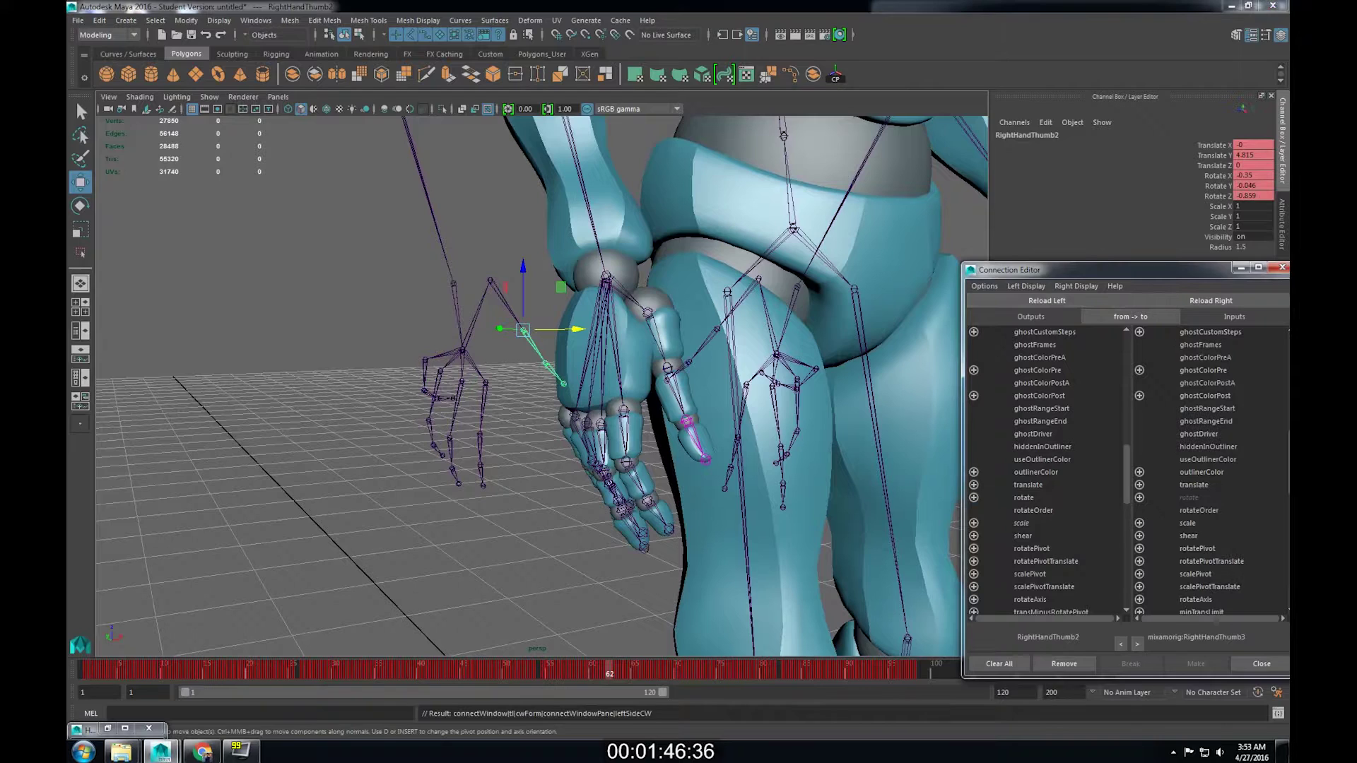
left_click(667, 368)
left_click(1211, 300)
left_click(1190, 498)
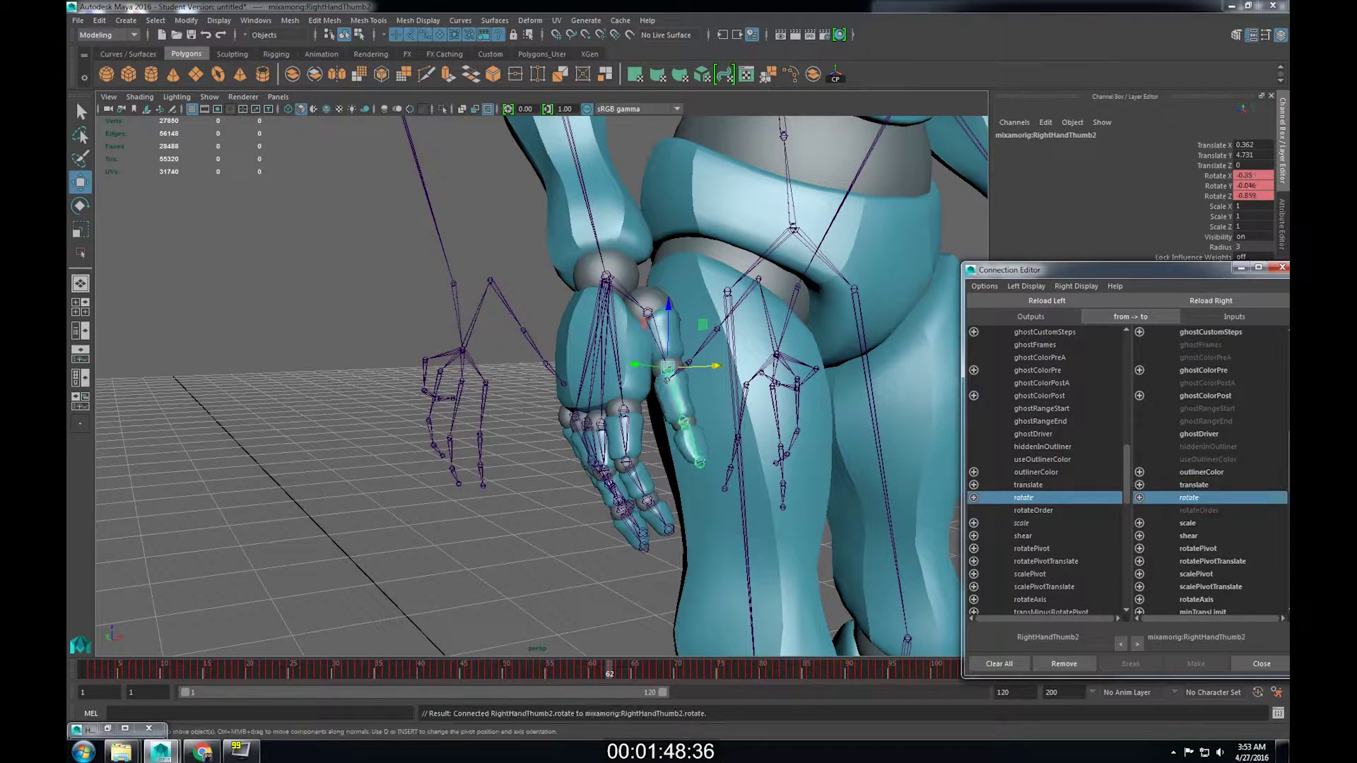
Load RightHandThumb1 and mixamorig:RightHandThumb1 as source and target and connect their rotate attributes.
left_click(489, 281)
left_click(1047, 300)
left_click(648, 311)
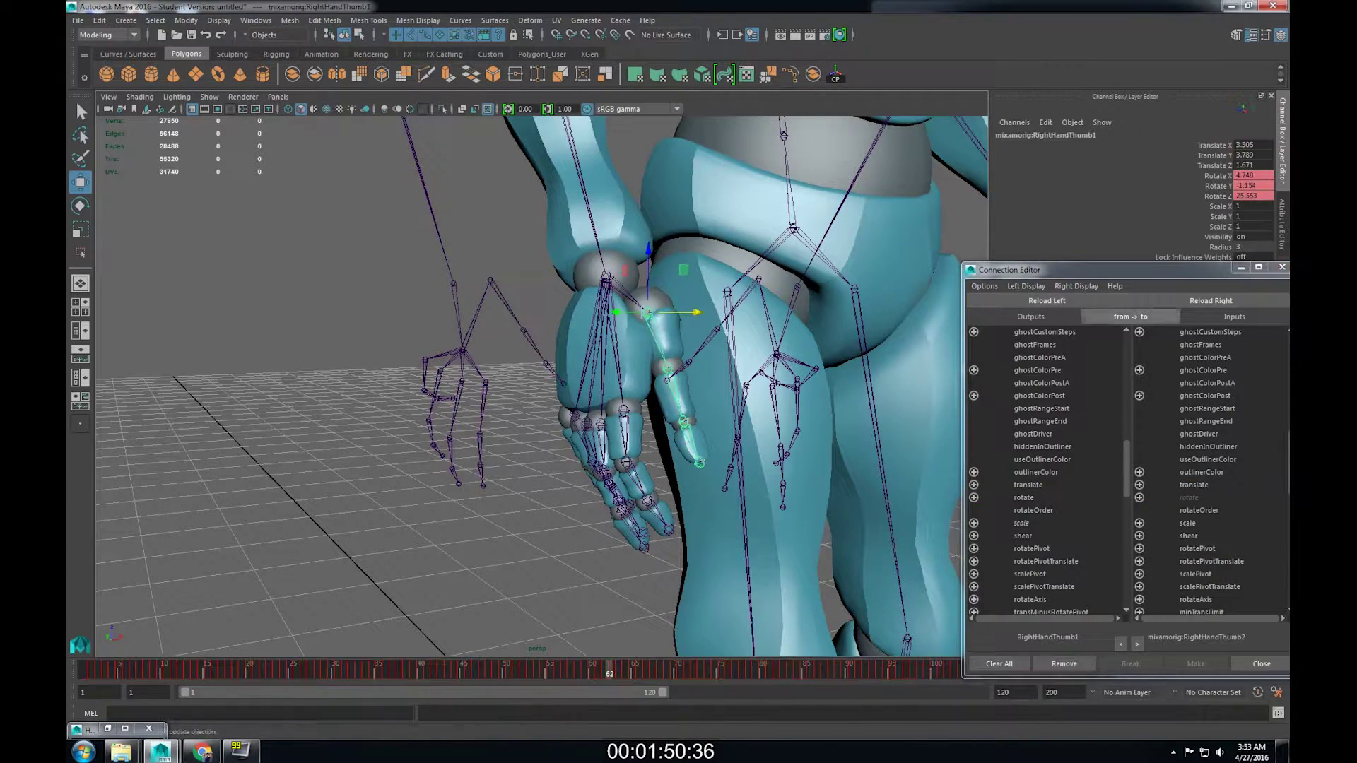
left_click(1211, 300)
left_click(1024, 497)
left_click(1190, 498)
Connect the rotate attribute of the imported right index finger's third joint to the character's matching joint.
left_click(480, 466)
left_click(1047, 300)
left_click(648, 502)
left_click(1210, 300)
left_click(1024, 498)
left_click(1189, 498)
Load RightHandIndex2 and mixamorig:RightHandIndex2 as source and target and connect their rotate attributes.
left_click(485, 385)
left_click(1047, 300)
left_click(627, 461)
left_click(1210, 300)
left_click(1024, 497)
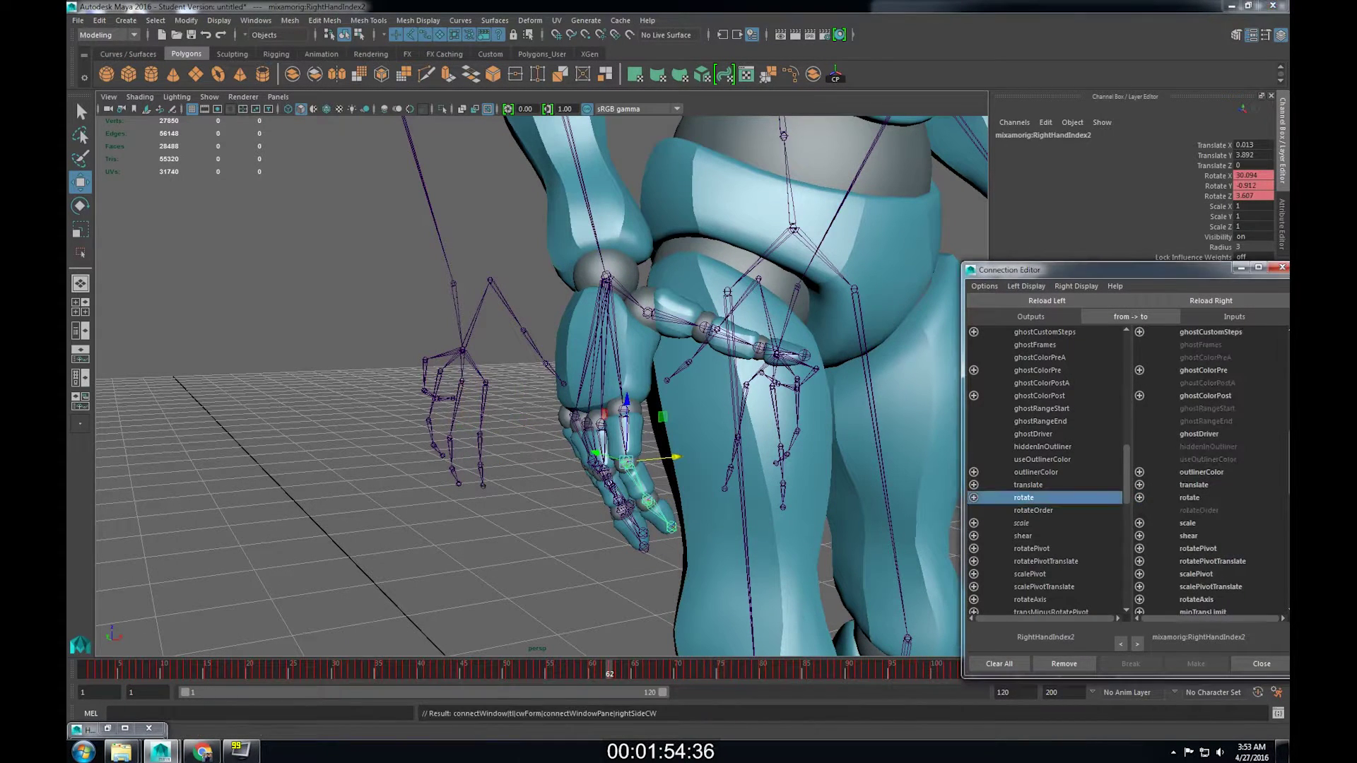
left_click(1190, 497)
Load RightHandIndex1 and mixamorig:RightHandIndex1 as source and target and connect their rotate attributes.
left_click(477, 364)
left_click(1046, 300)
left_click(625, 413)
left_click(624, 410)
left_click(1211, 300)
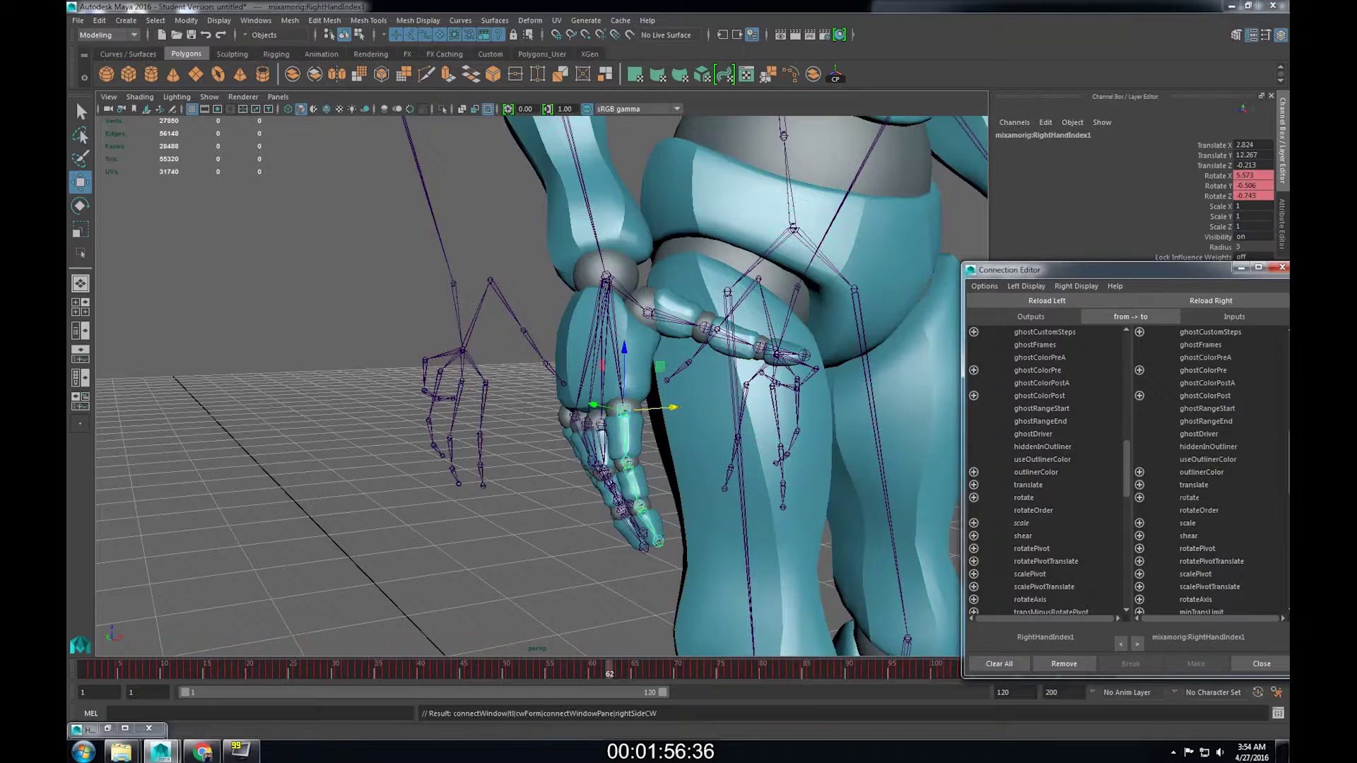
left_click(1024, 497)
left_click(1190, 498)
Connect the rotate attribute of the imported right middle finger's third joint to the character's matching joint.
left_click(435, 452)
left_click(1047, 301)
left_click_drag(495, 353, 558, 350, "alt")
left_click(684, 446)
left_click(1211, 300)
left_click(1024, 497)
left_click(1190, 497)
Connect the rotate attribute of the imported right middle finger's second joint to the character's matching joint.
left_click(545, 394)
left_click(1047, 301)
left_click(672, 410)
left_click(1210, 300)
left_click(1024, 497)
left_click(1189, 498)
Connect the rotate attribute of the imported right middle finger's base joint to the character's matching joint.
left_click(549, 347)
left_click(1047, 301)
left_click(662, 368)
left_click(1211, 301)
left_click(1024, 497)
left_click(1190, 498)
Load RightHandRing3 and the character's matching ring finger joint as source and target and connect their rotate attributes.
left_click(500, 389)
left_click(1047, 300)
left_click(657, 444)
left_click_drag(495, 354, 561, 351, "alt")
left_click(1210, 301)
left_click(1024, 498)
left_click(1189, 497)
Load RightHandRing2 and the character's matching ring finger joint as source and target and connect their rotate attributes.
left_click(580, 432)
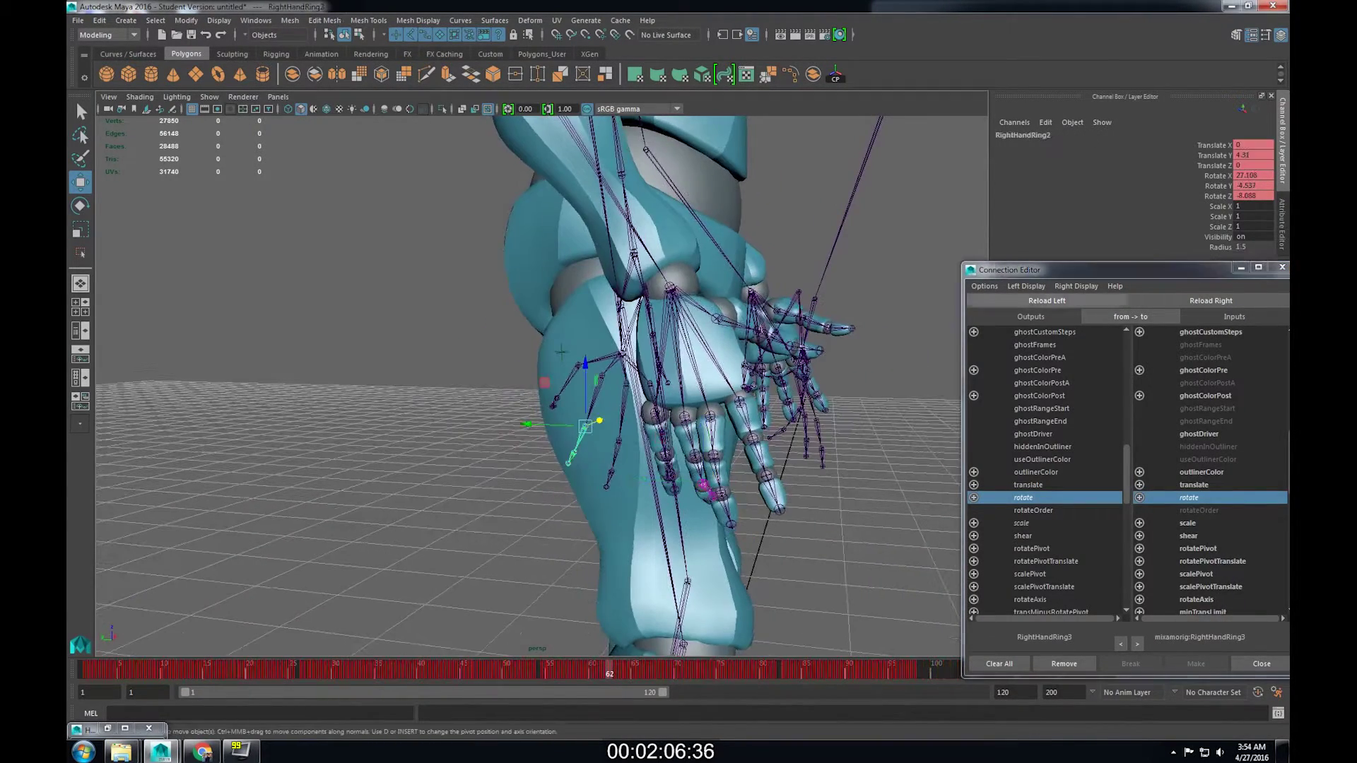
left_click(1047, 301)
left_click(696, 453)
left_click(1211, 301)
left_click(1024, 497)
left_click(1189, 497)
Connect the rotate attribute of the imported ring finger's base joint to mixamorig:RightHandRing1.
left_click(607, 486)
left_click(1047, 300)
left_click(684, 418)
left_click(1210, 301)
left_click(1024, 497)
left_click(1189, 498)
Load RightHandPinky3 and mixamorig:RightHandPinky3 as source and target and connect their rotate attributes.
left_click(553, 406)
mouse_move(562, 352)
left_mouse_down("alt")
mouse_move(537, 354)
mouse_move(564, 351)
left_mouse_up("alt")
left_click(1046, 300)
left_click(689, 479)
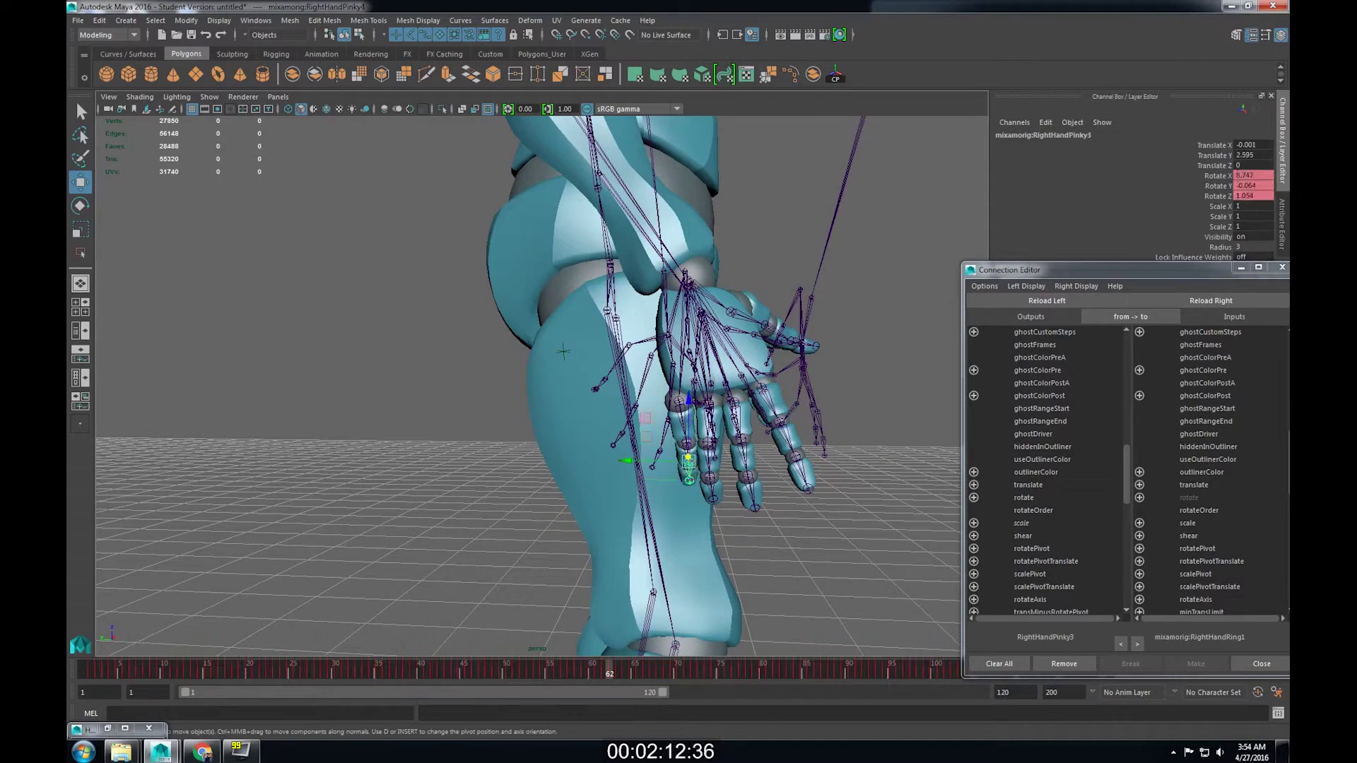
left_click(1211, 300)
left_click(1024, 498)
left_click(1189, 497)
Try to connect the rotate attribute of RightHandPinky1 to mixamorig:RightHandPinky2.
left_click(561, 341)
left_click(1047, 300)
left_click(686, 439)
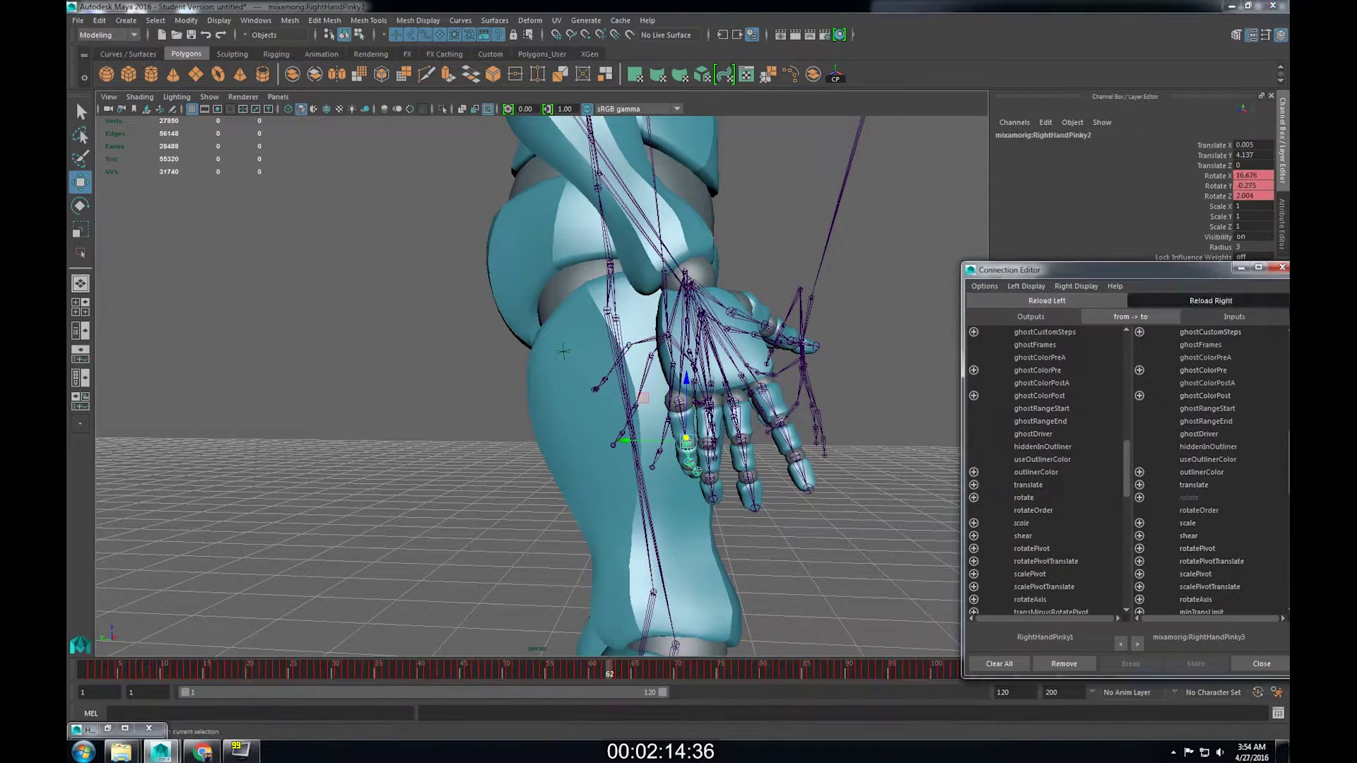
left_click(1210, 301)
left_click(1024, 498)
left_click(1189, 498)
Replace the mismatched pinky link by connecting the rotate attributes of RightHandPinky2 and RightHandPinky1 to their matching mixamorig joints.
left_click(619, 435)
left_click_drag(619, 434, 620, 431, "alt")
key("Down")
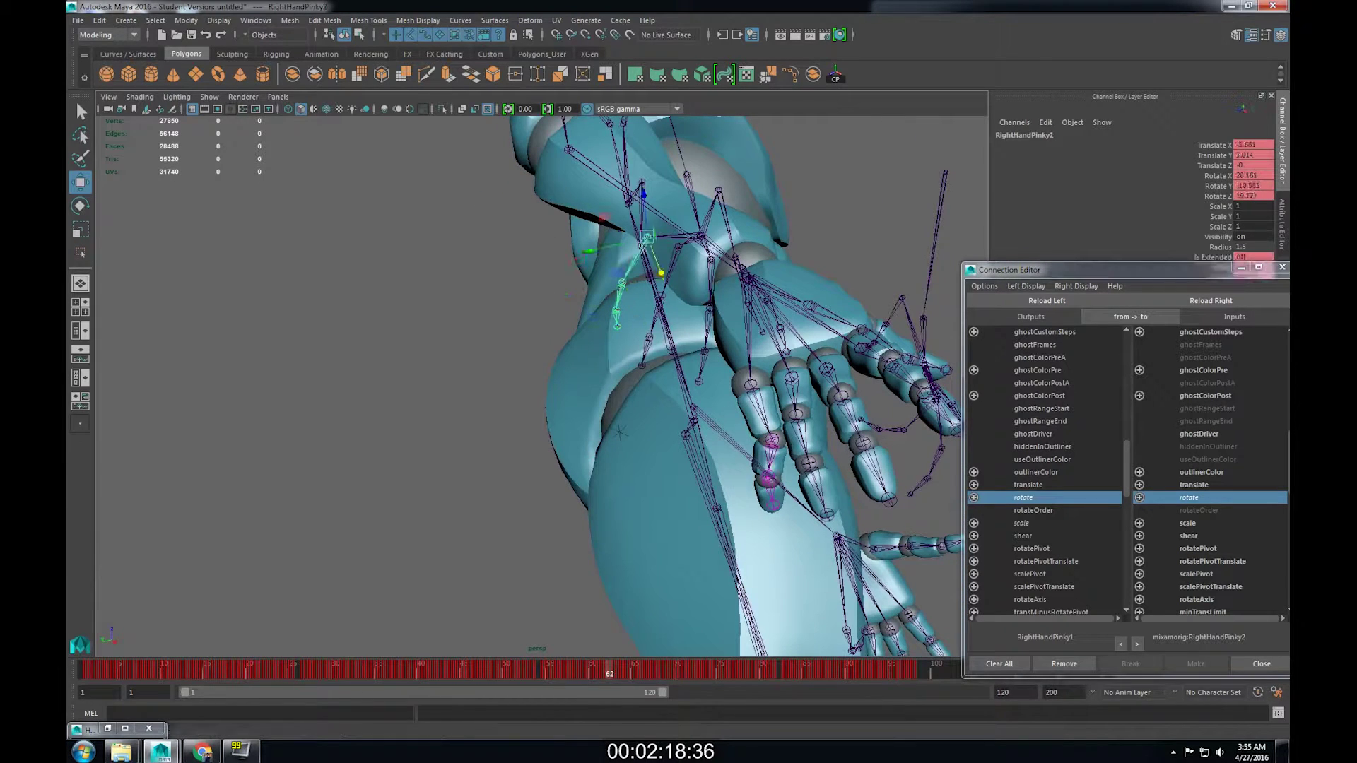
key("Down")
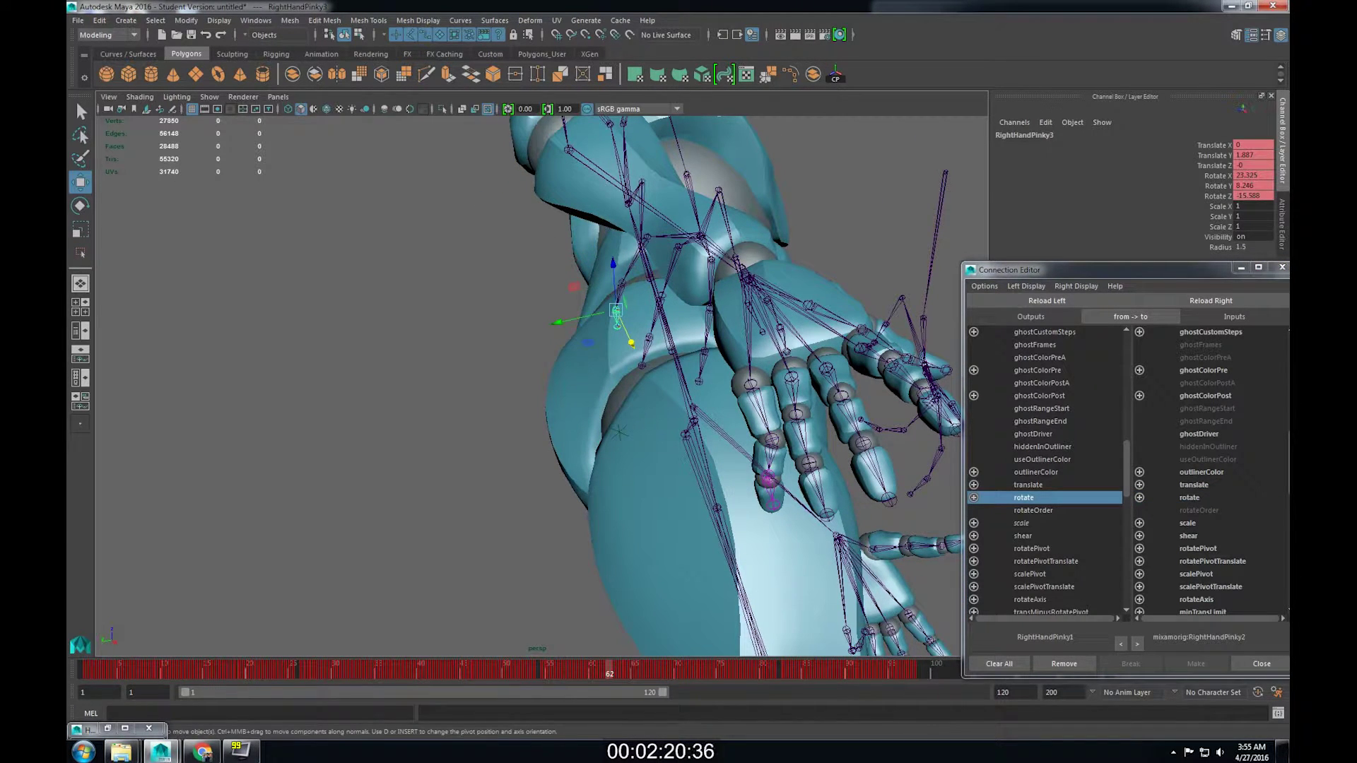
left_click(1211, 300)
left_click(1047, 300)
left_click(1024, 497)
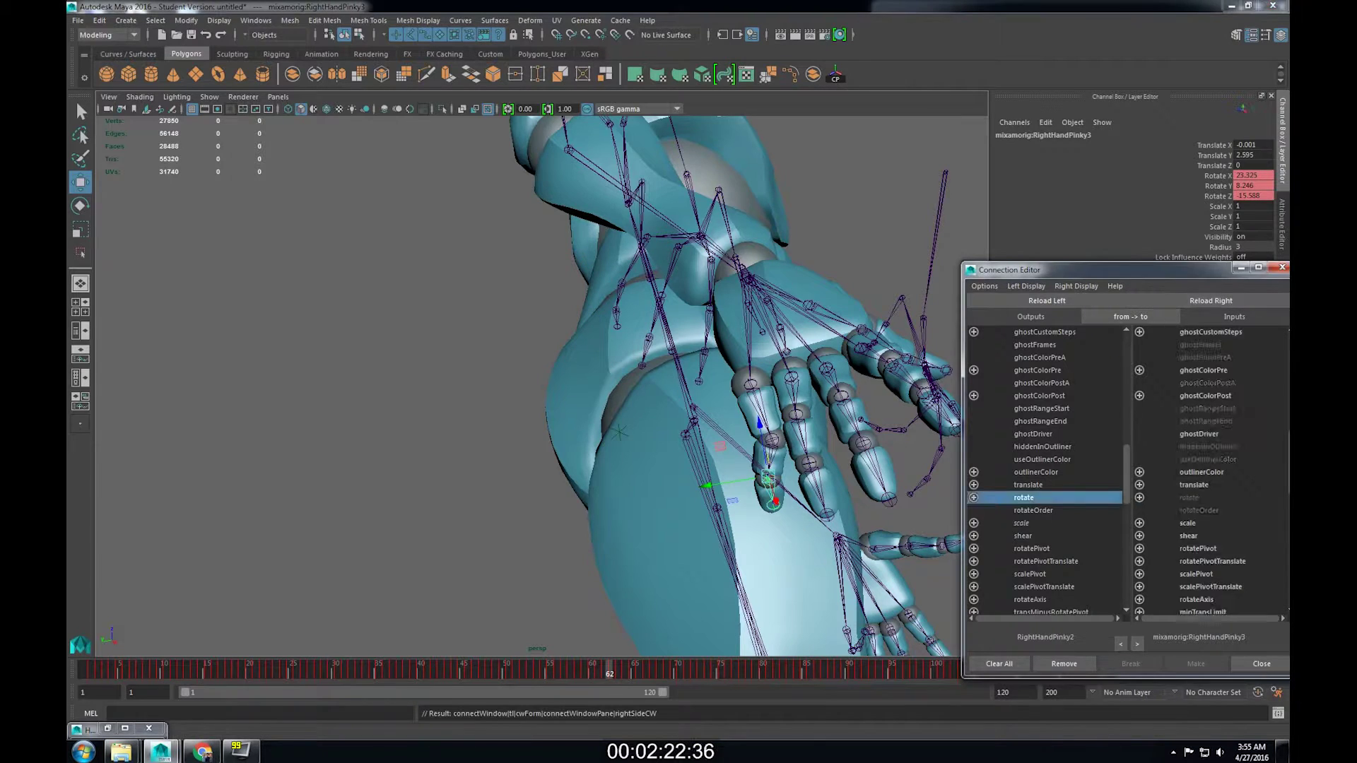
key("Up")
key("Up")
left_click(1024, 498)
left_click(1190, 497)
Load RightHand and mixamorig:RightHand in the Connection Editor again and reconnect their rotate attributes.
left_click_drag(609, 438, 609, 438, "alt")
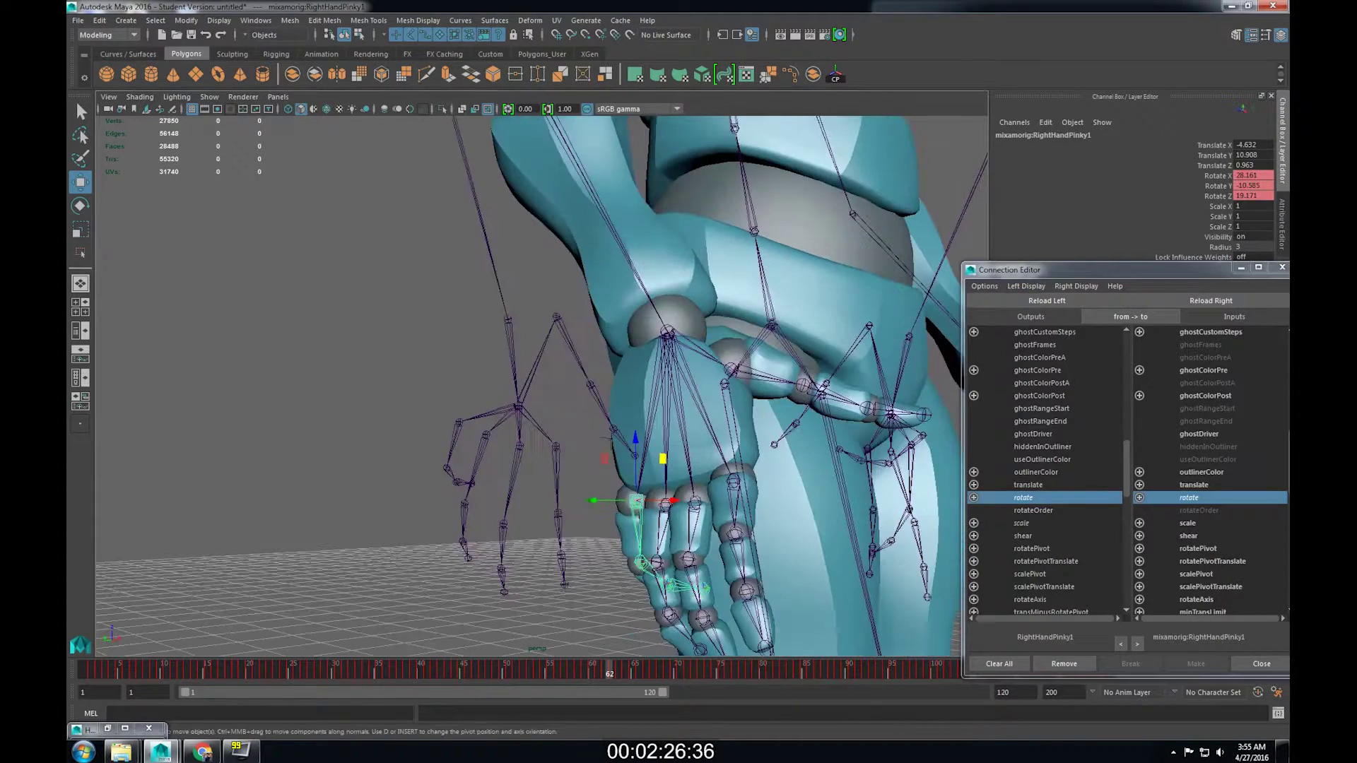
left_click(609, 438)
left_click(667, 332)
left_click(1024, 498)
left_click(1190, 498)
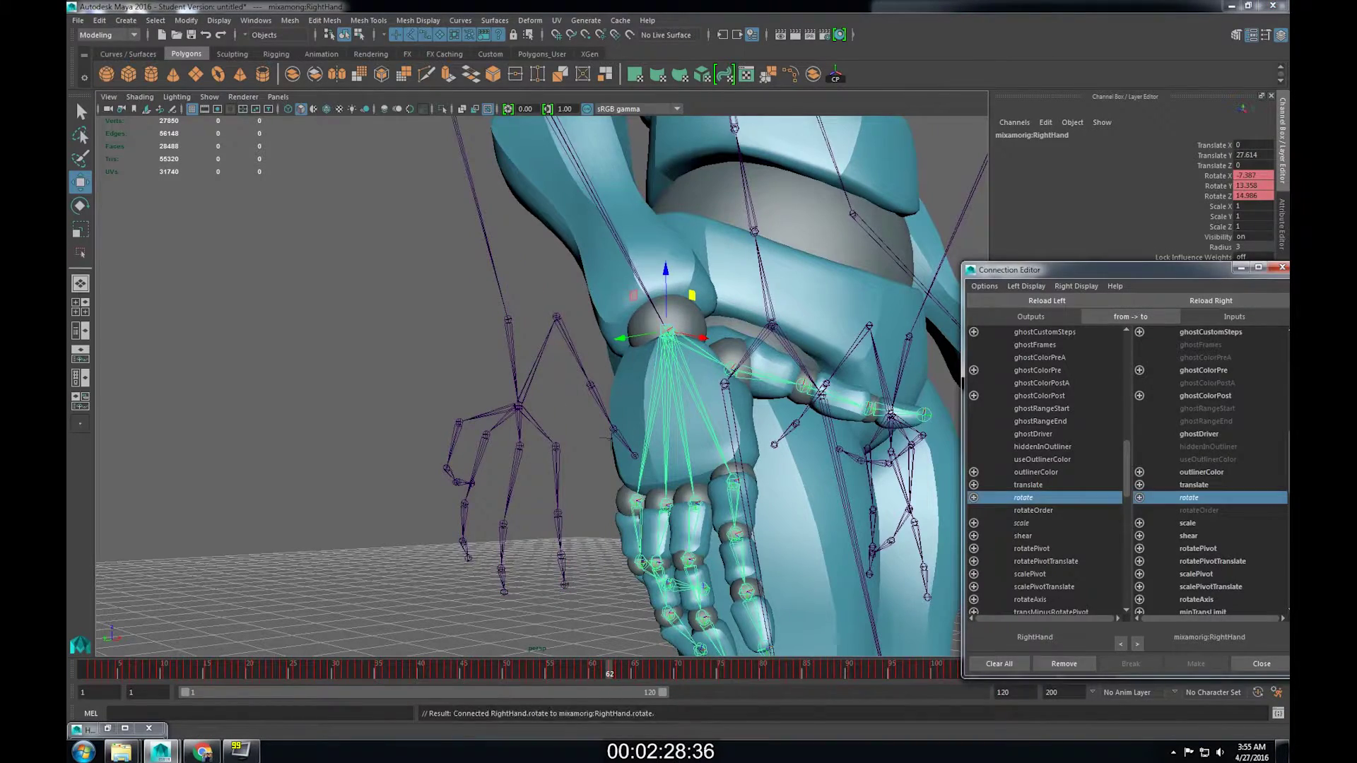
Review the connected right-hand motion from another angle and close the Connection Editor.
left_click_drag(609, 438, 544, 396, "alt")
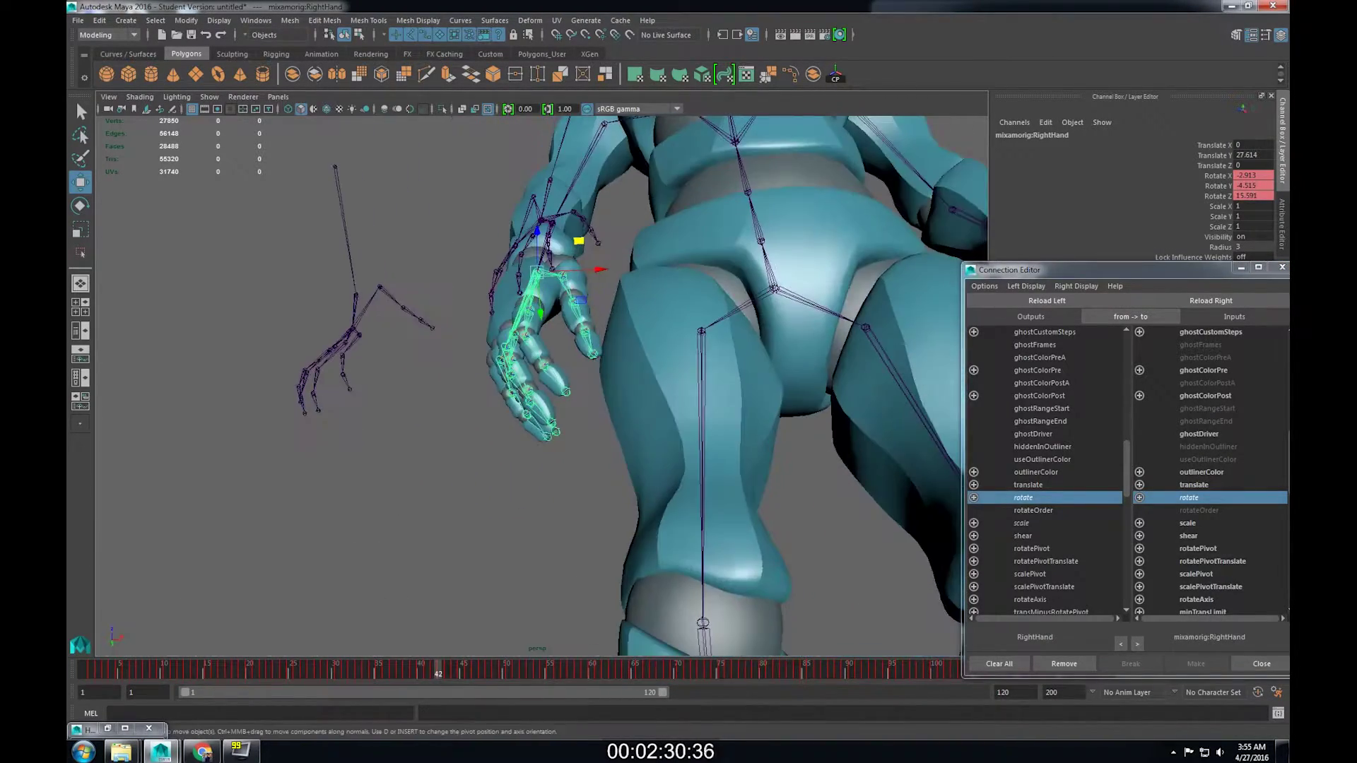
left_click(1262, 664)
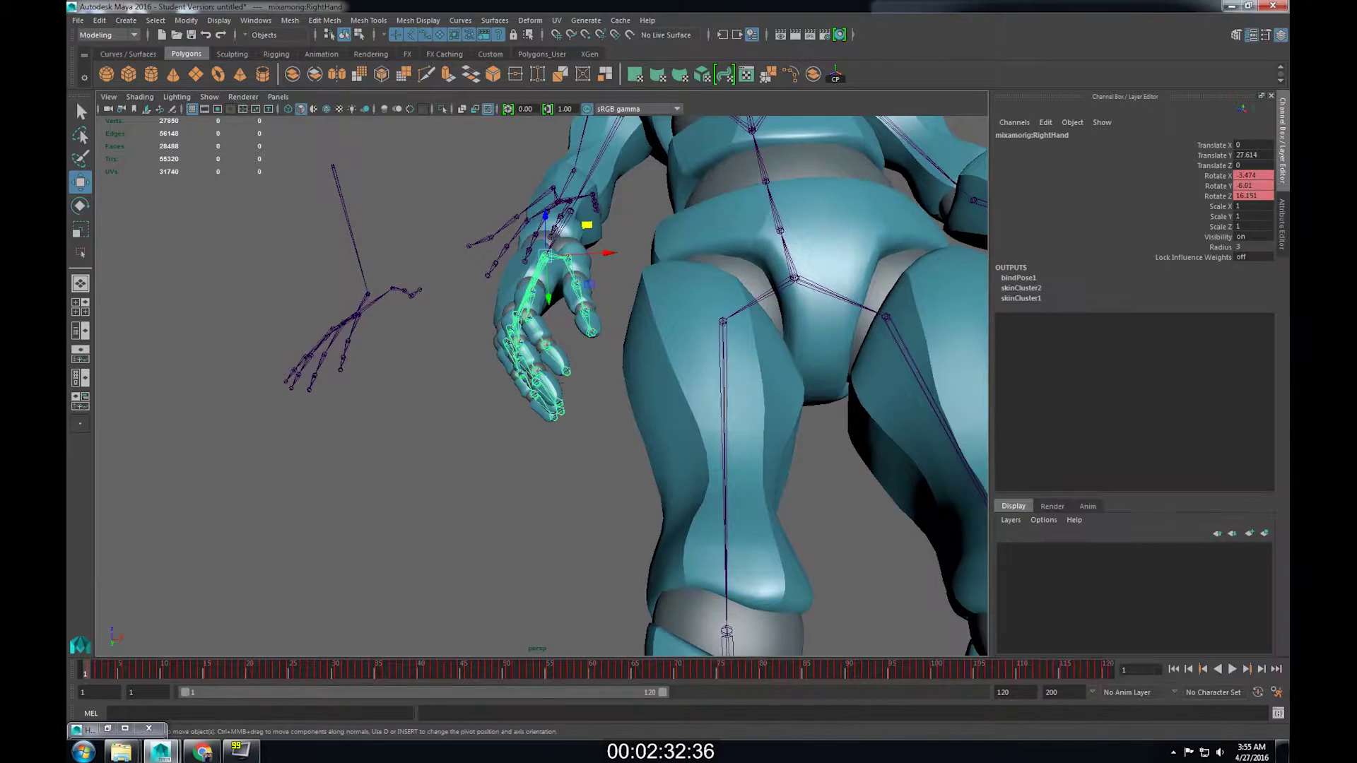
Select mixamorig:RightHand and all its finger joints in the Hypergraph and break the connections on their Translate, Rotate and Scale channels.
left_click(107, 728)
left_click_drag(273, 84, 1096, 85)
left_click(565, 311)
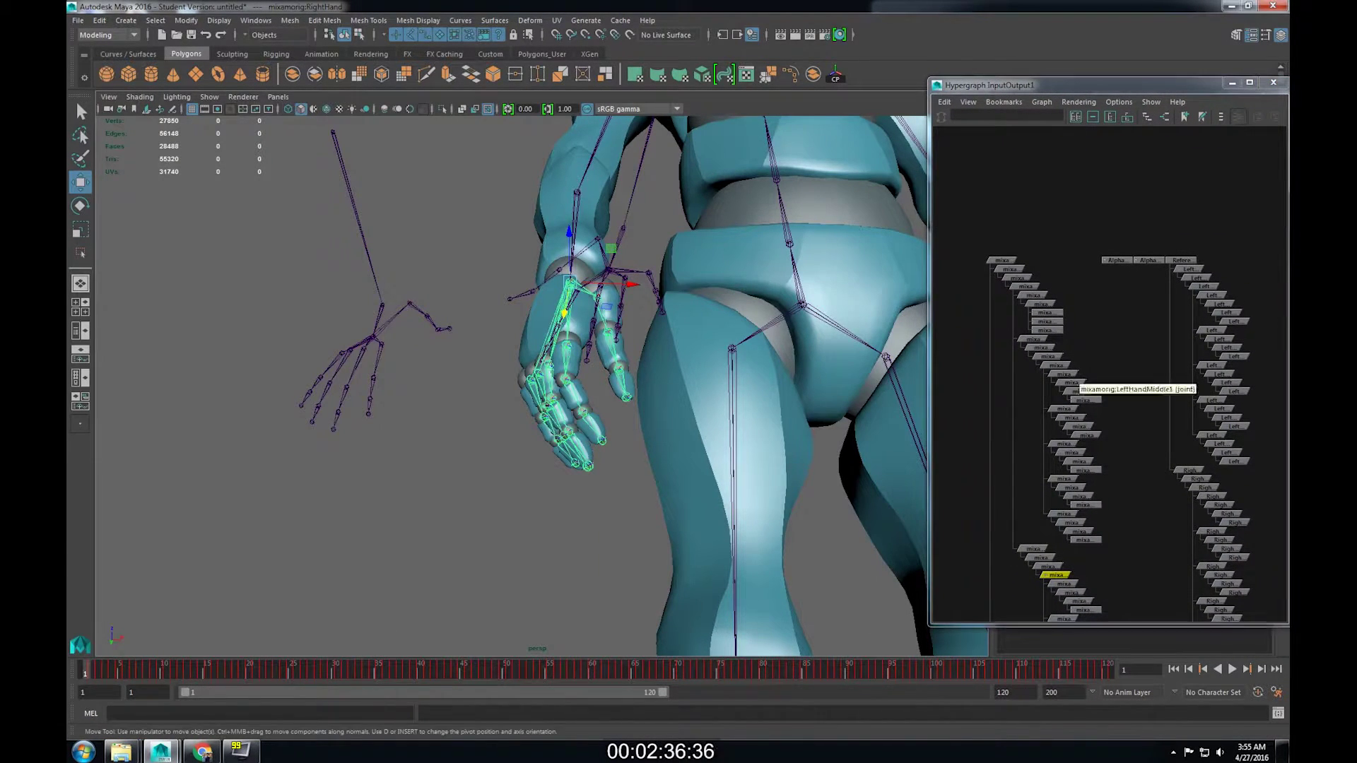
scroll(1108, 374, "down", 5)
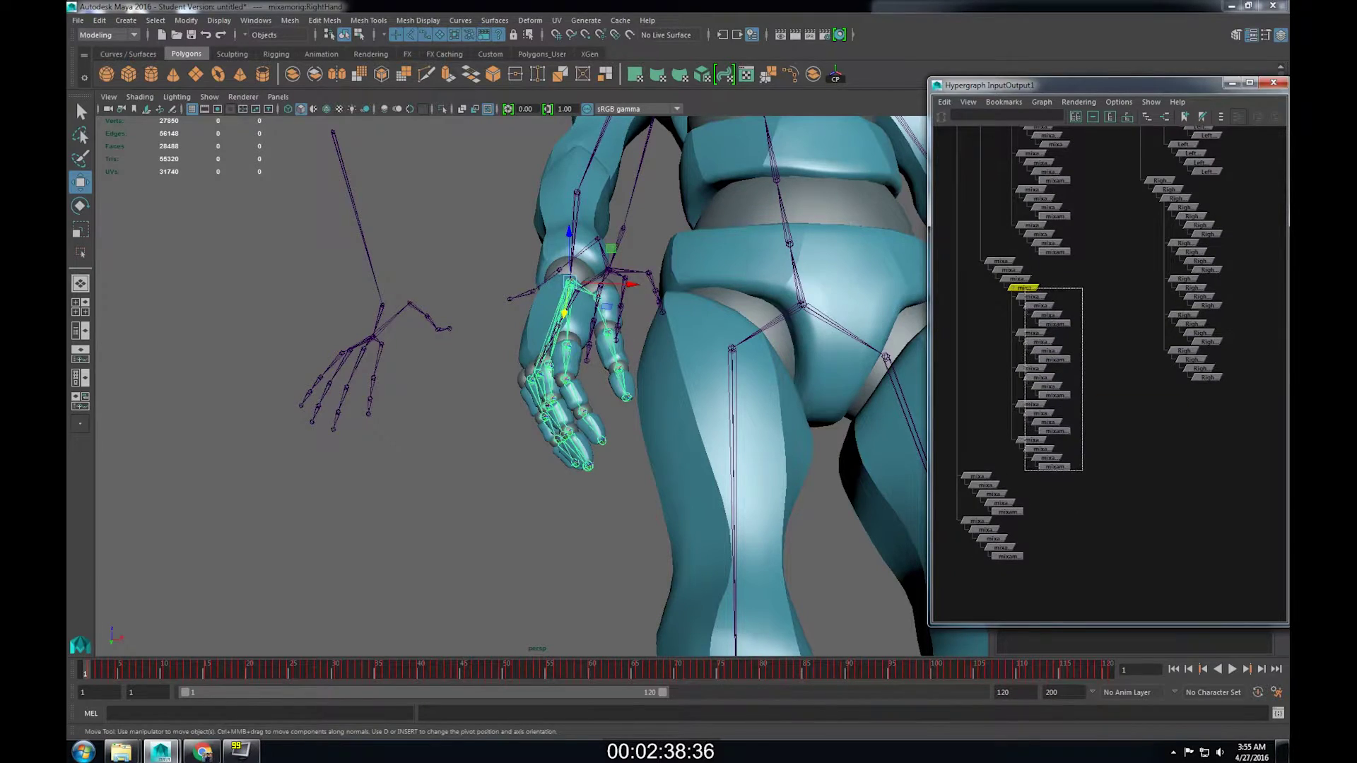
left_click_drag(1082, 470, 1082, 471)
left_click_drag(452, 353, 566, 364, "alt")
left_click(1232, 83)
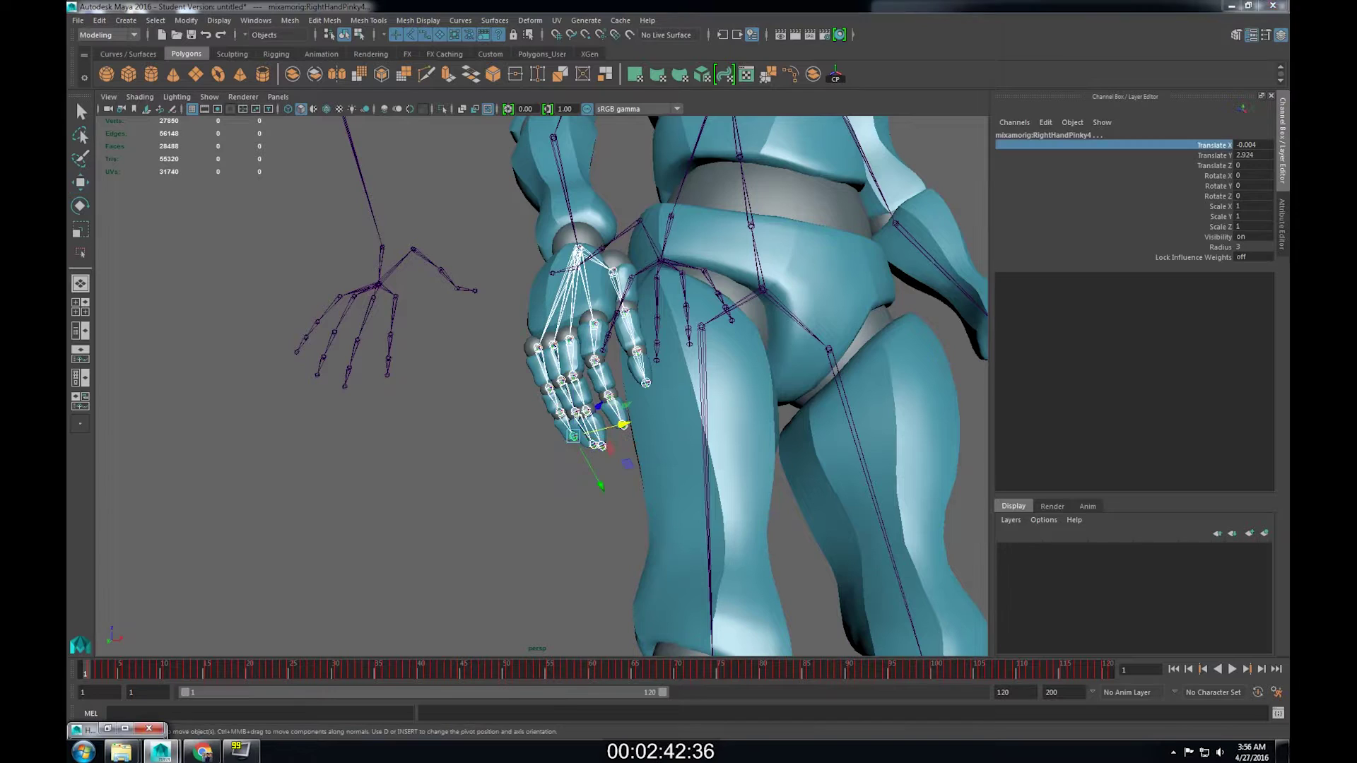
left_click_drag(1212, 145, 1216, 237)
right_click(1139, 216)
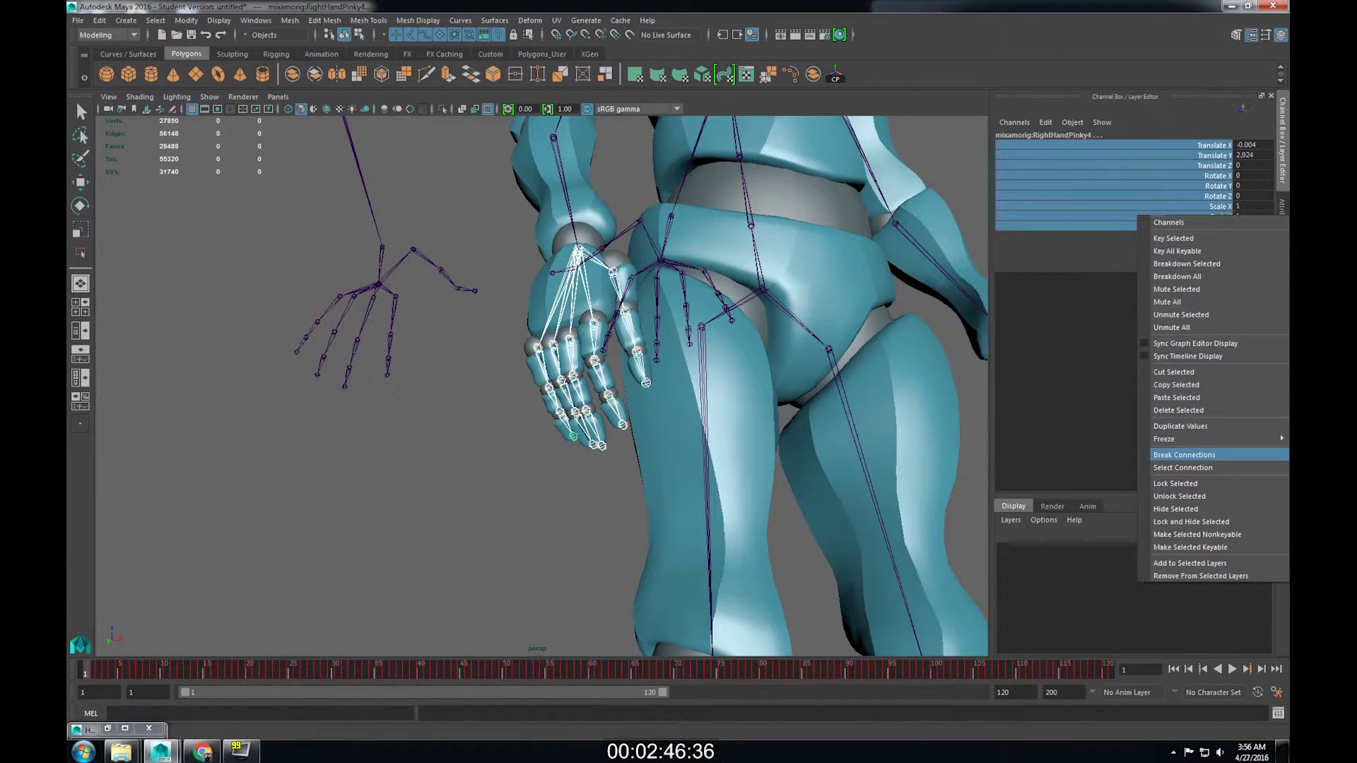
left_click(1185, 454)
Play the animation to check the right hand against the source skeleton, and return to the first frame.
key("alt+v")
left_click_drag(494, 354, 553, 388, "alt")
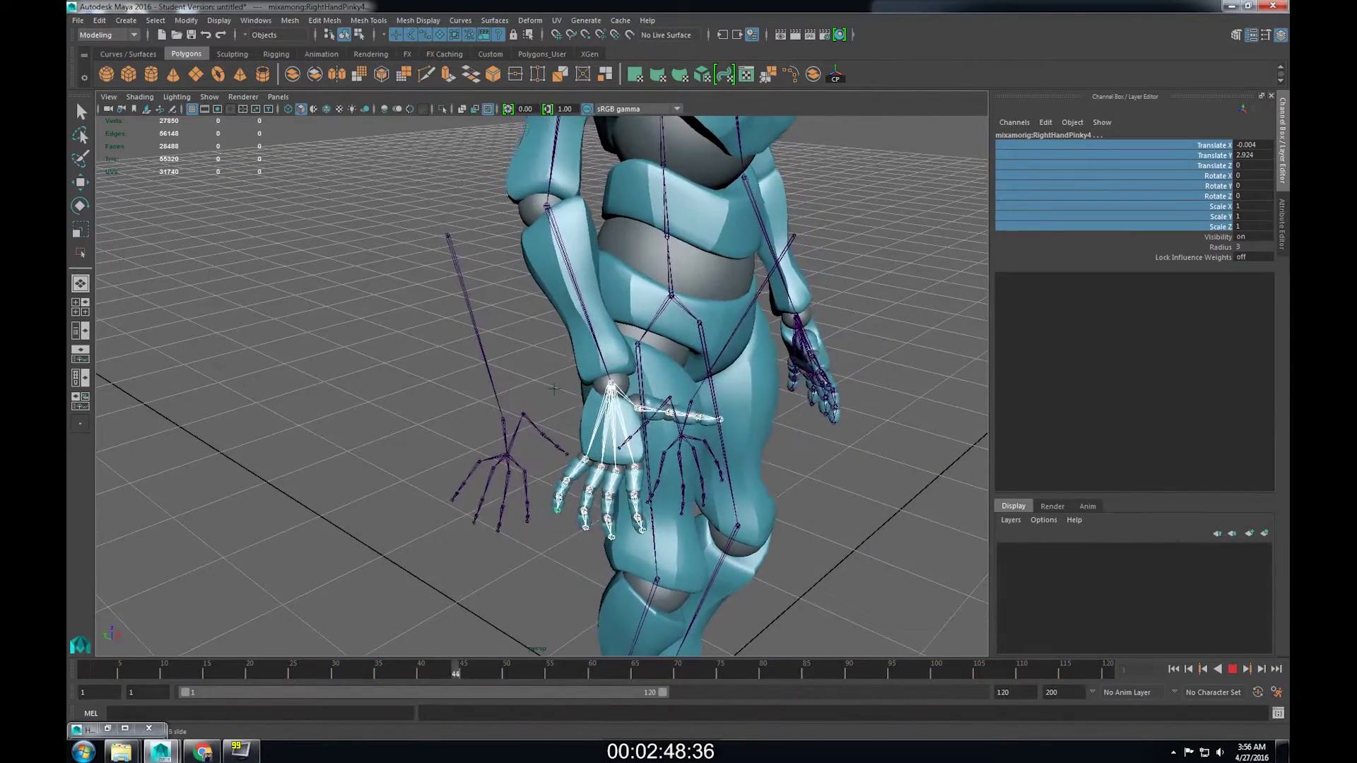
key("alt+v")
key("alt+shift+v")
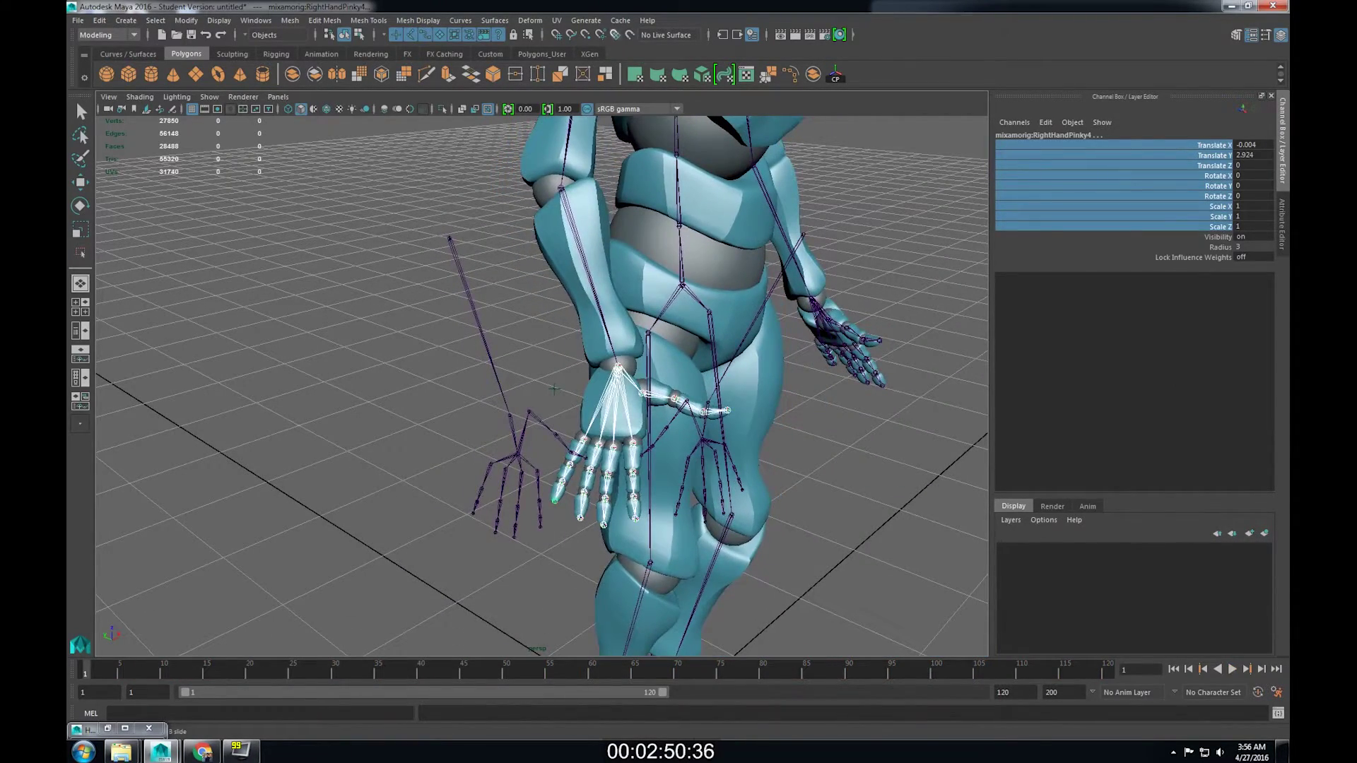
Move the imported Reference hand skeletons well away to the side of the character.
left_click_drag(554, 388, 707, 395, "alt")
left_click(550, 397)
key("w")
scroll(549, 399, "down", 3)
left_click_drag(887, 357, 813, 339)
left_click_drag(813, 339, 742, 339, "alt")
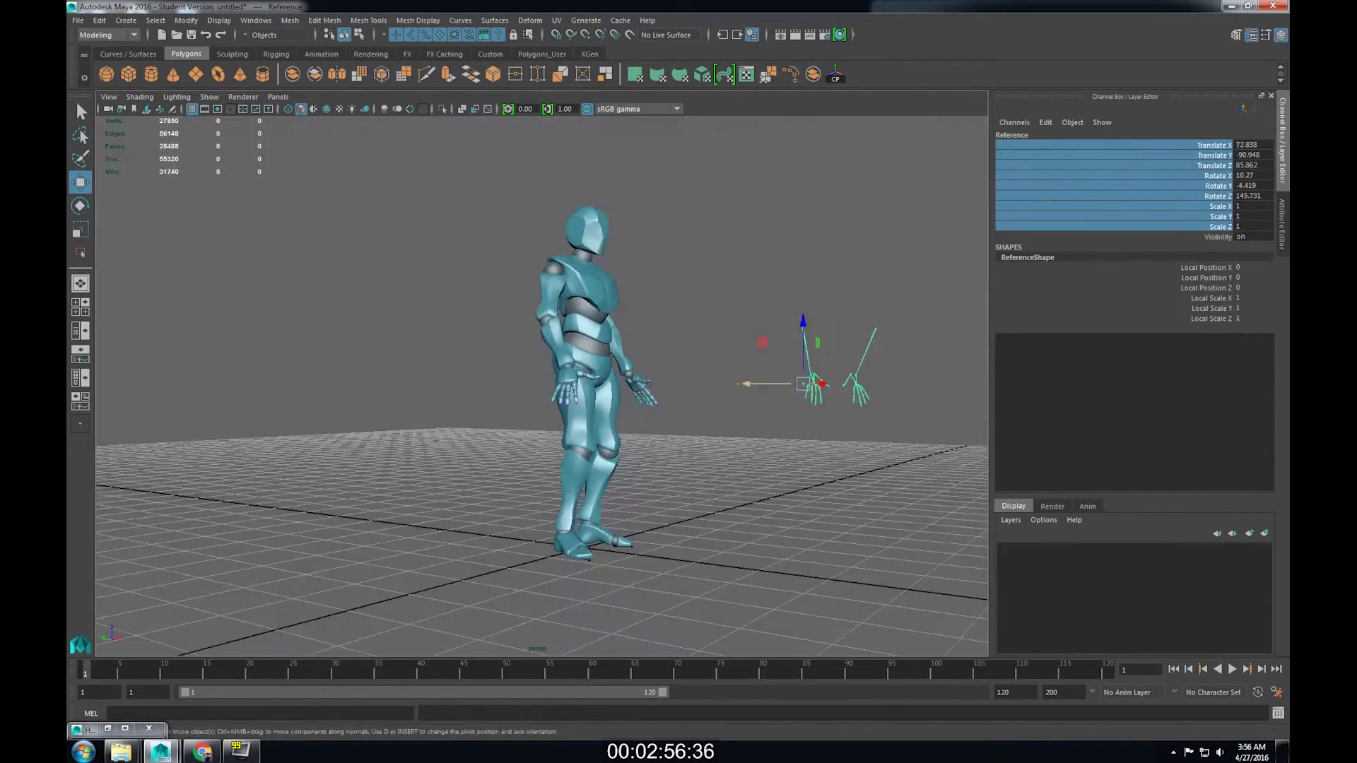
Play back the full character's animation and examine how both hands move.
scroll(743, 340, "up", 3)
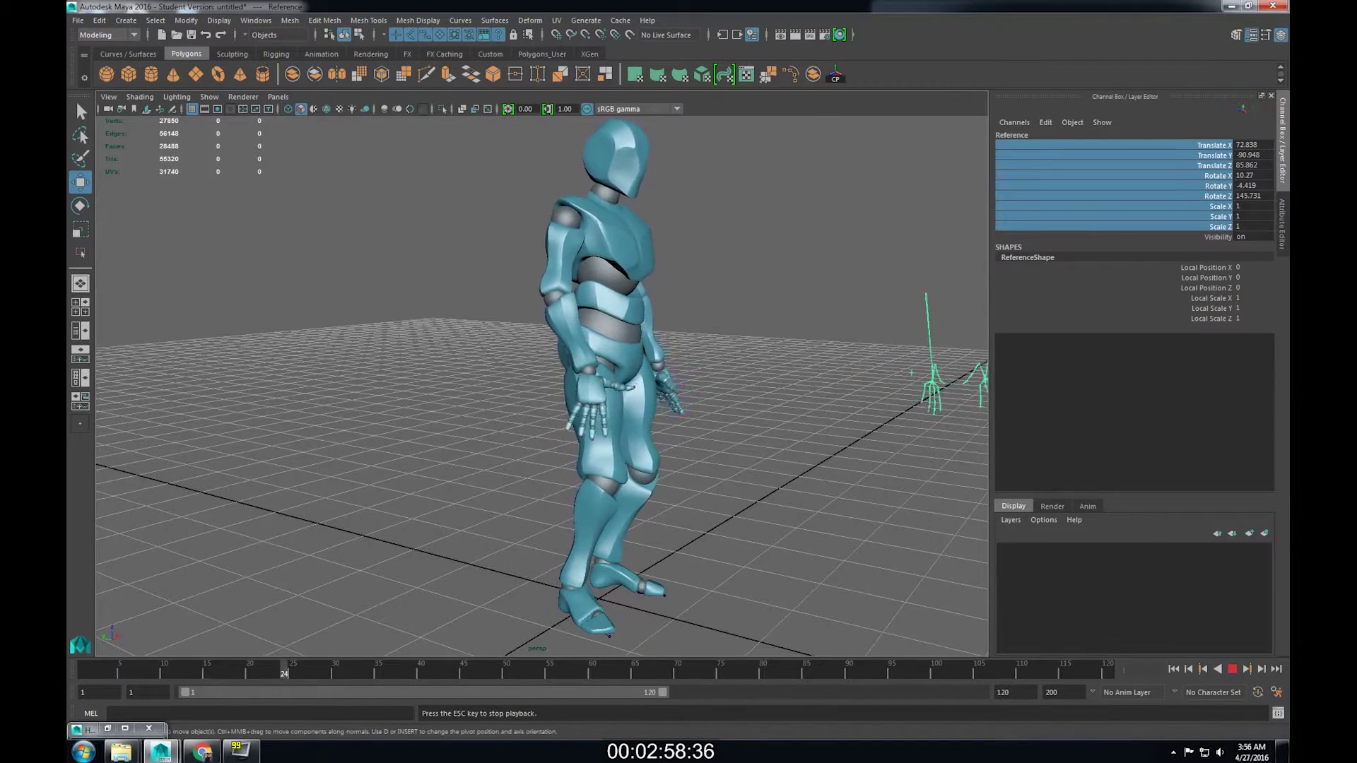
mouse_move(911, 373)
left_mouse_down("alt")
mouse_move(974, 289)
mouse_move(921, 374)
left_mouse_up("alt")
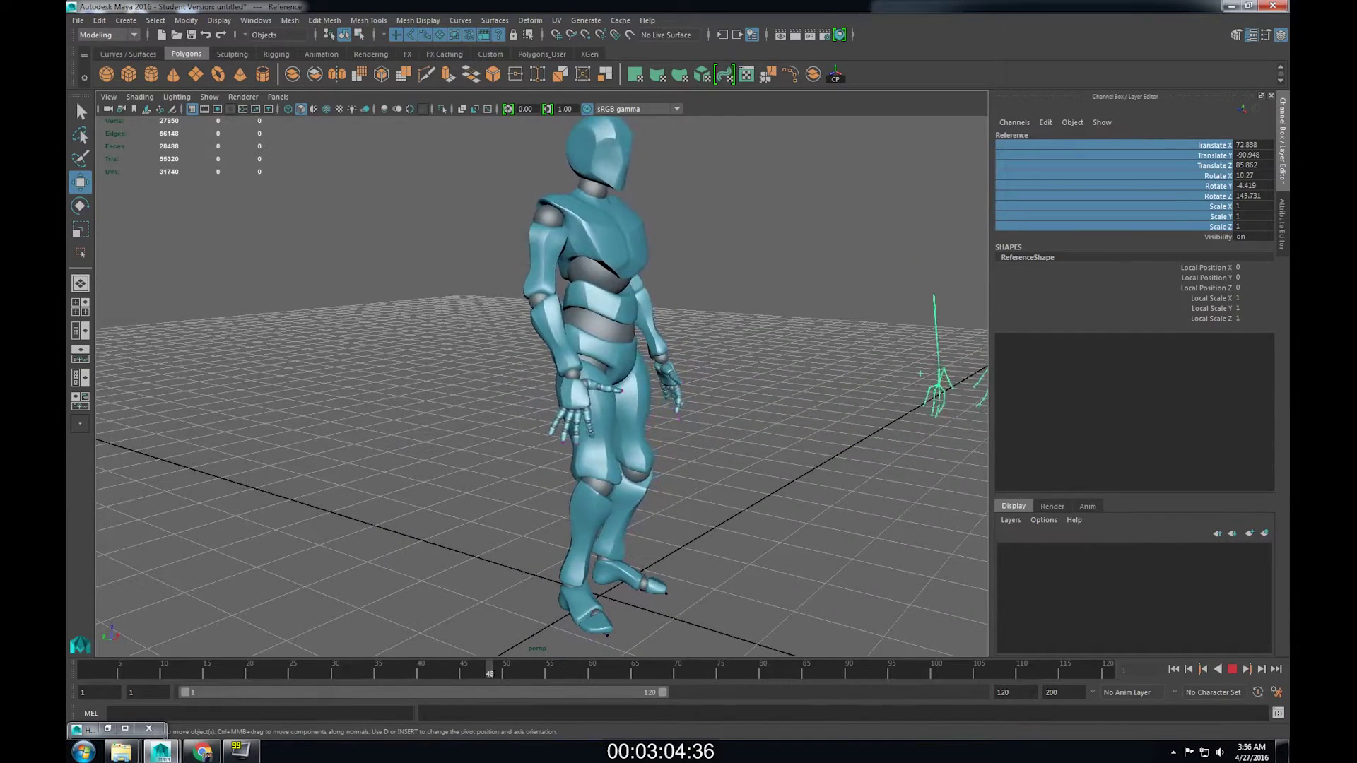